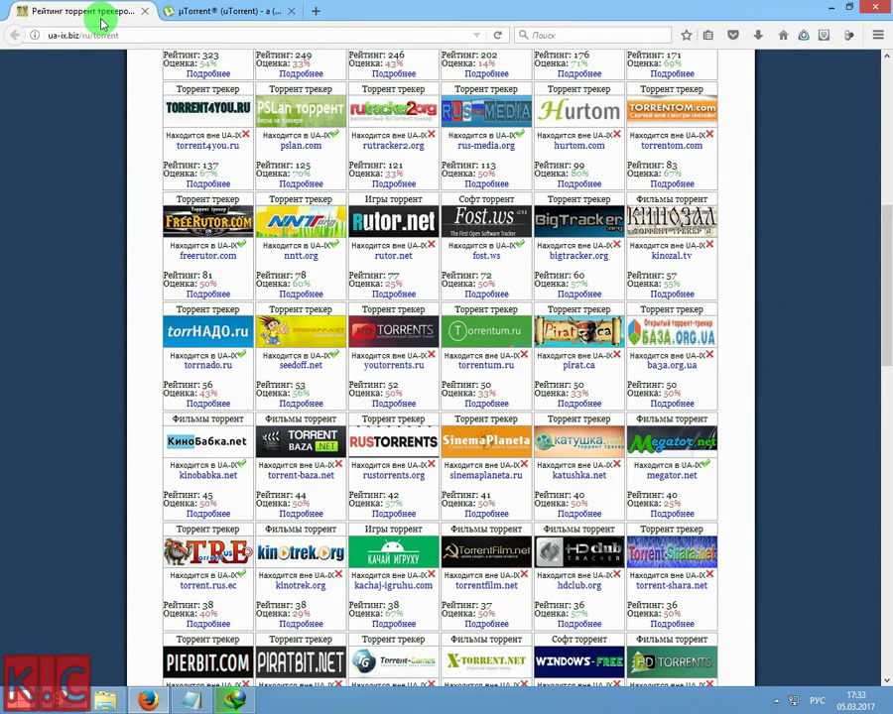
Download the free µTorrent for Windows from utorrent.com as uTorrent.exe and open the folder containing it
click(216, 13)
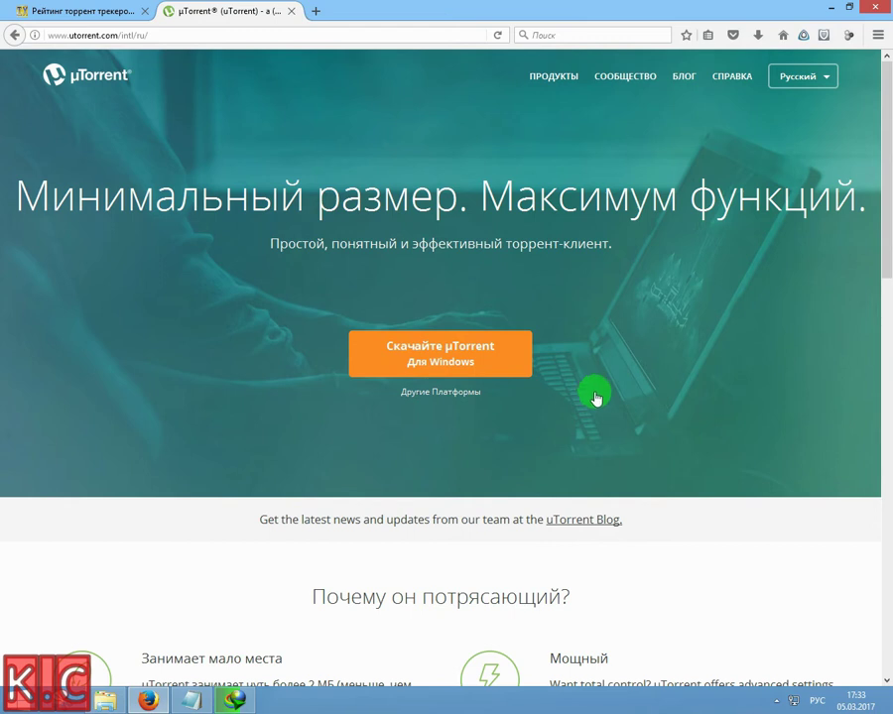
click(448, 359)
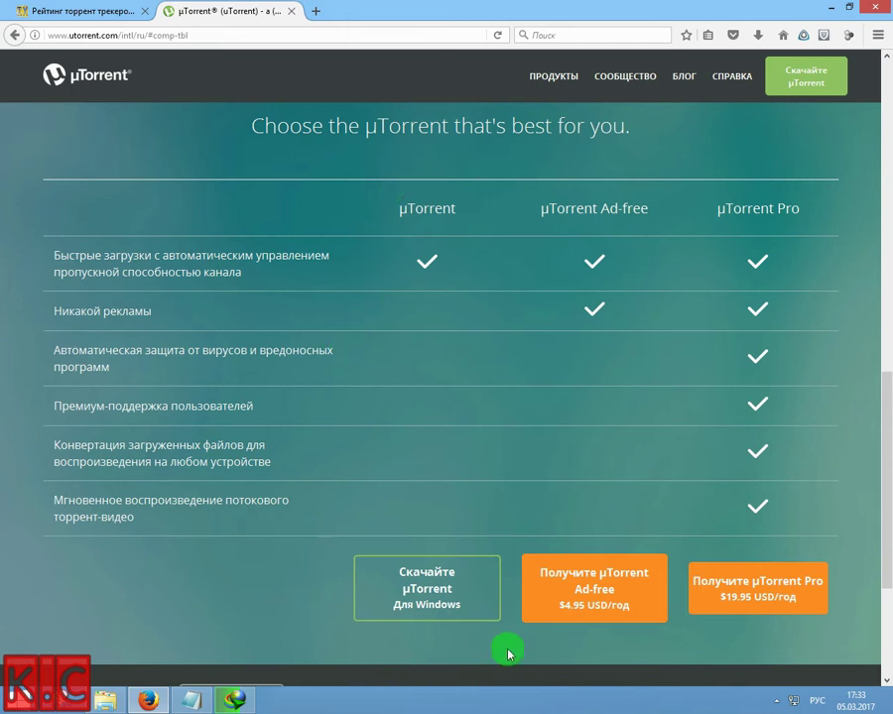
click(451, 613)
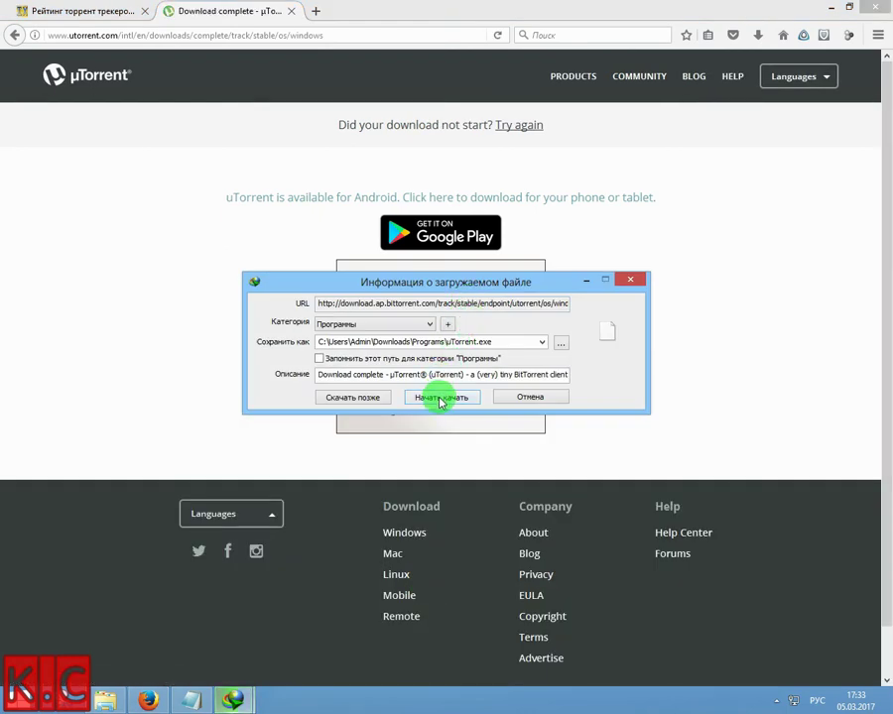
click(442, 396)
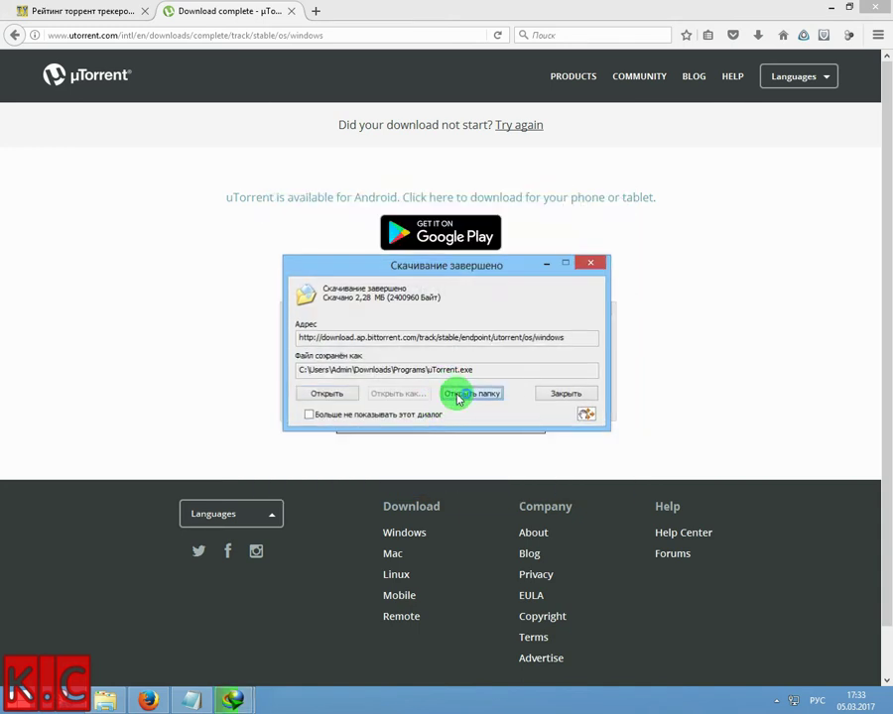
click(456, 393)
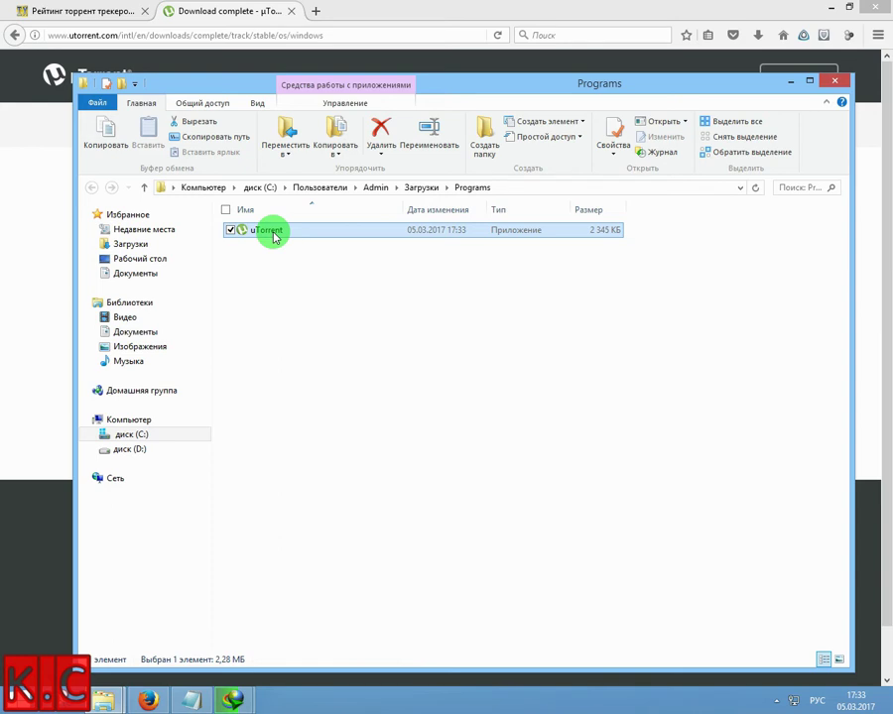
Install µTorrent from the downloaded file with Russian as the installer language, accepting the license and keeping the desktop icon option
double_click(275, 234)
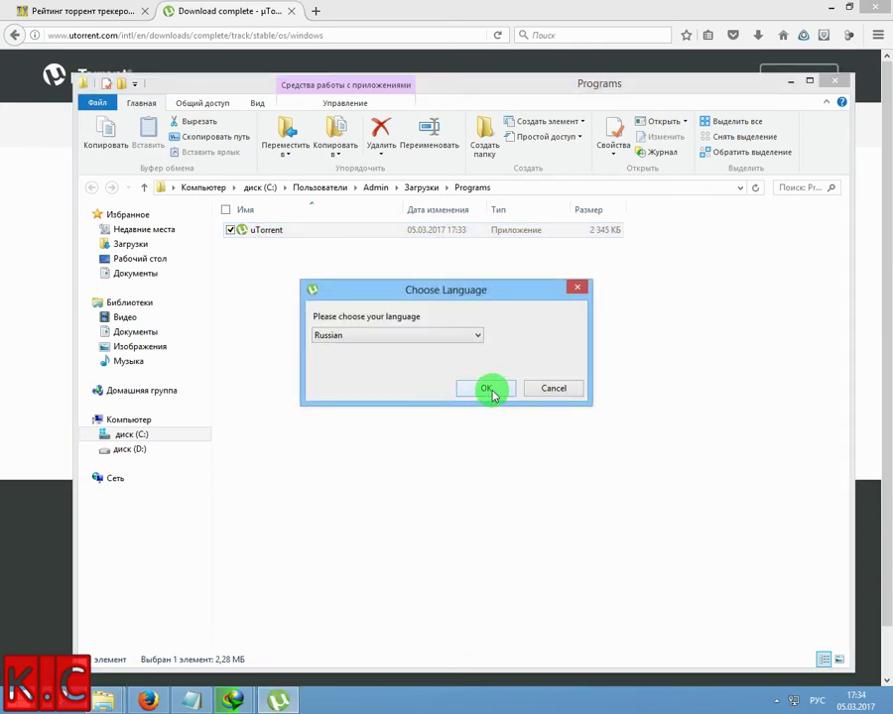
click(489, 389)
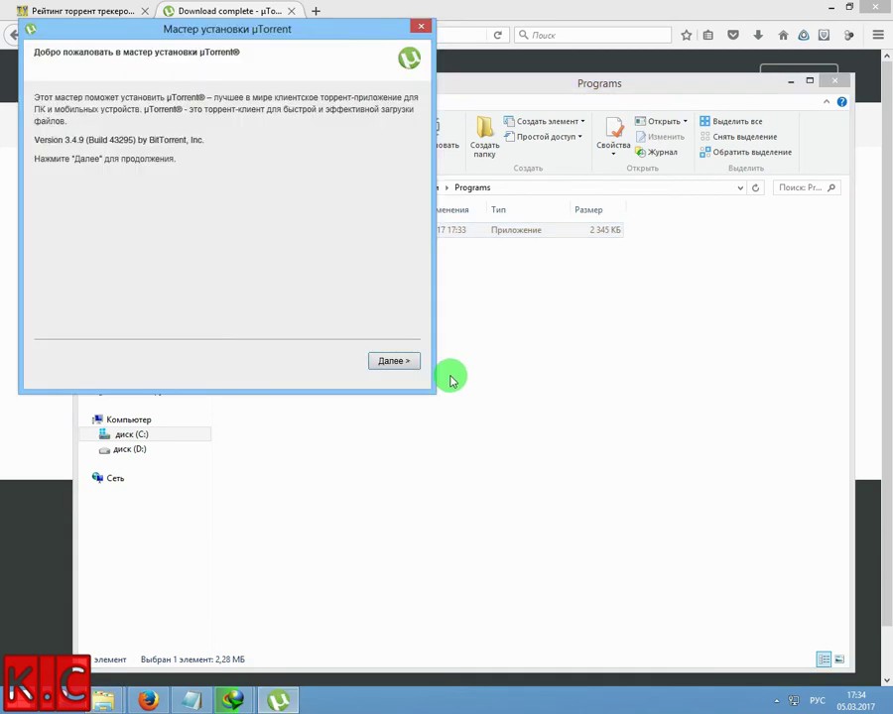
click(391, 362)
click(392, 362)
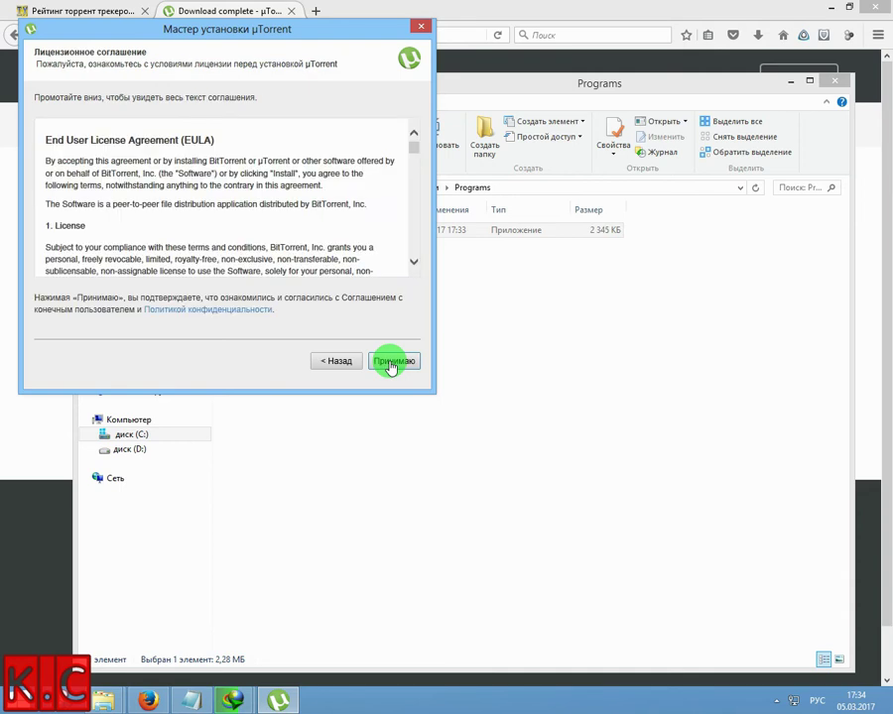
click(392, 362)
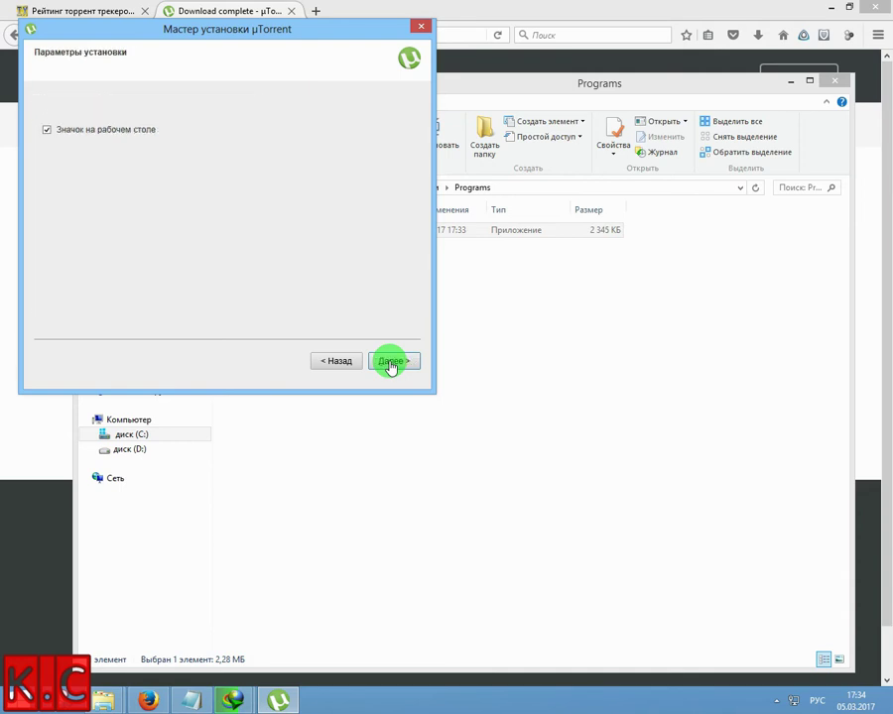
click(392, 362)
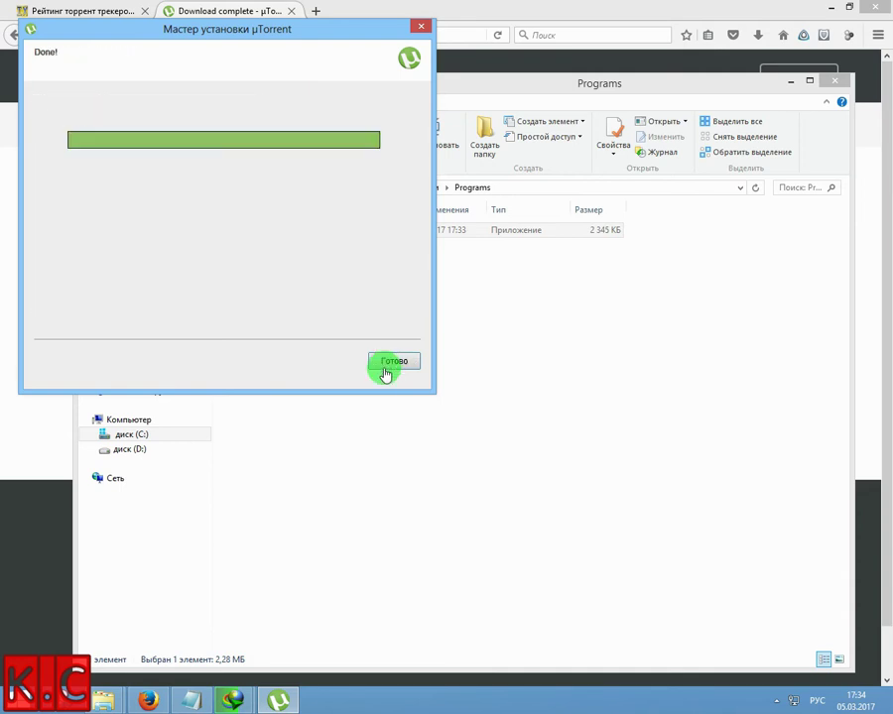
click(387, 363)
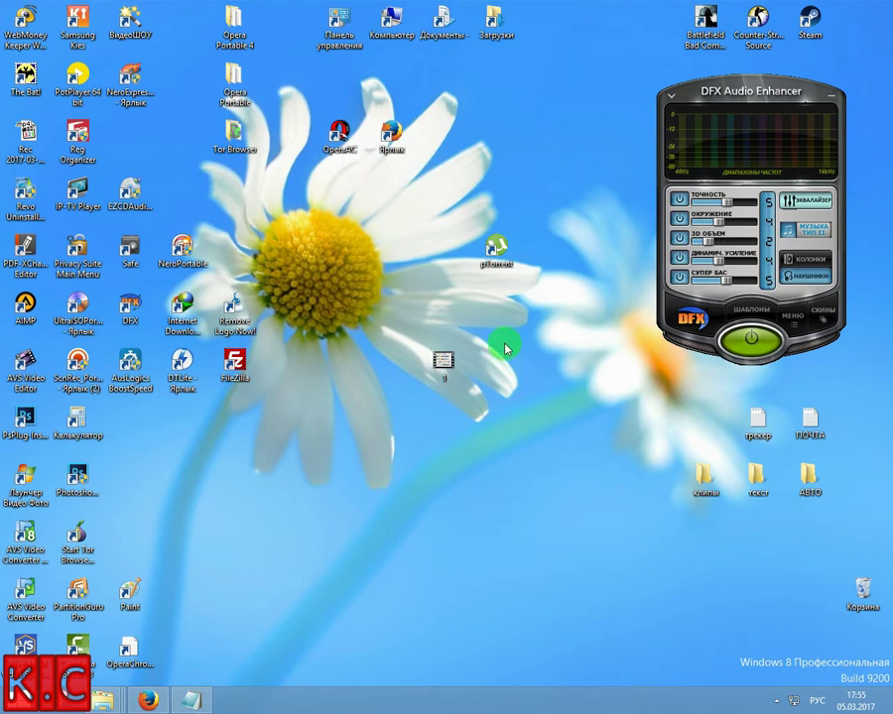
Launch µTorrent from the desktop and maximize its window
click(500, 253)
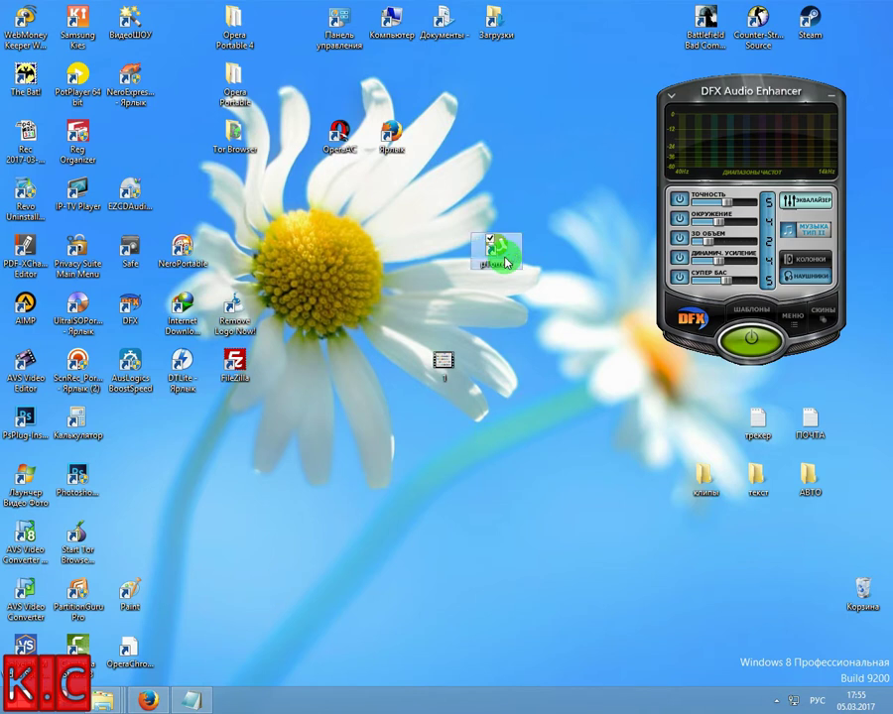
double_click(502, 256)
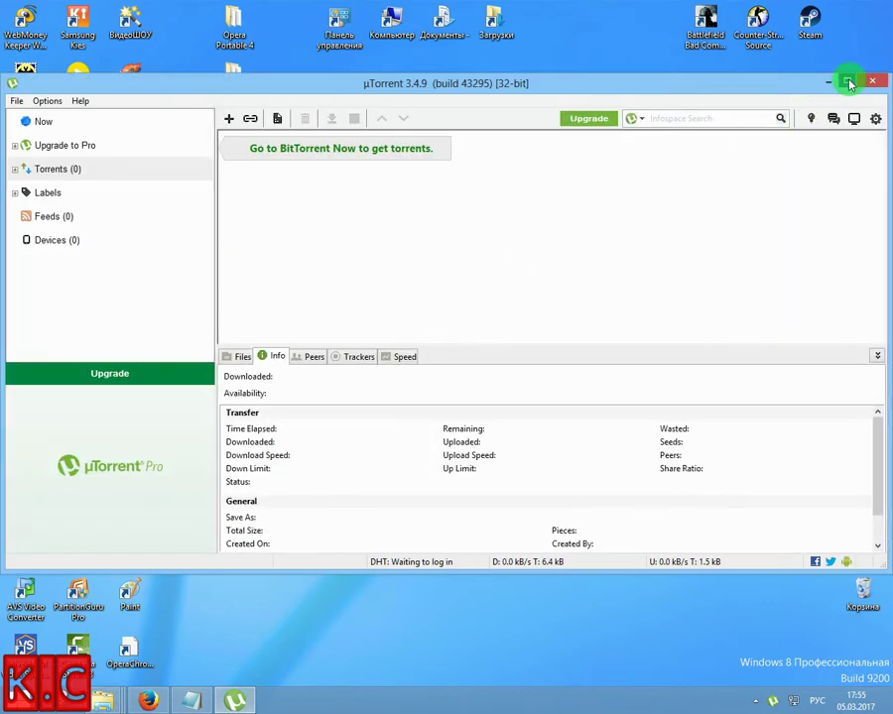
click(850, 81)
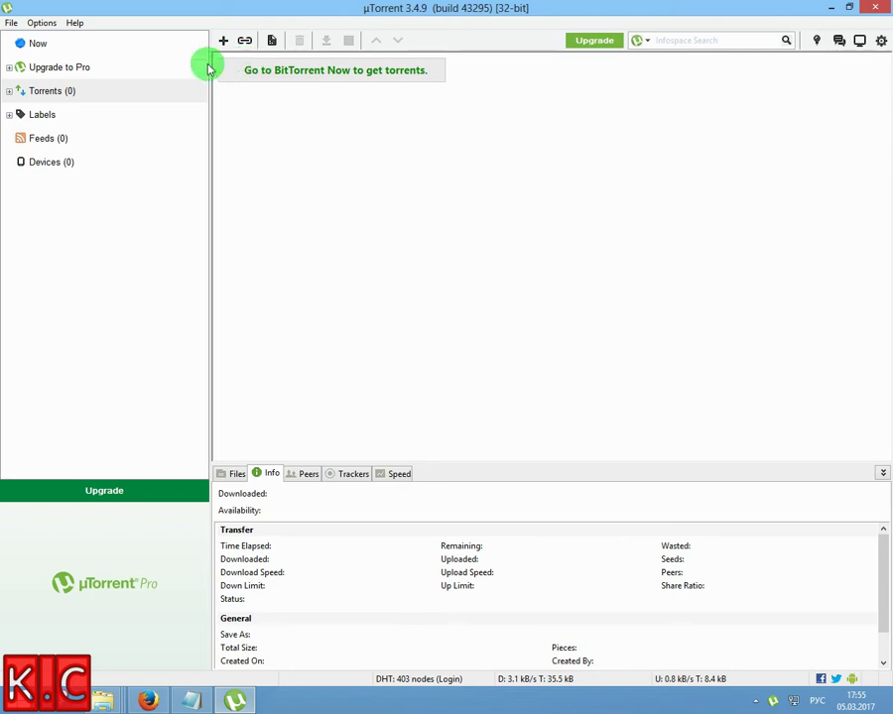
Set the µTorrent interface language to Russian in the general preferences and save the change
click(40, 22)
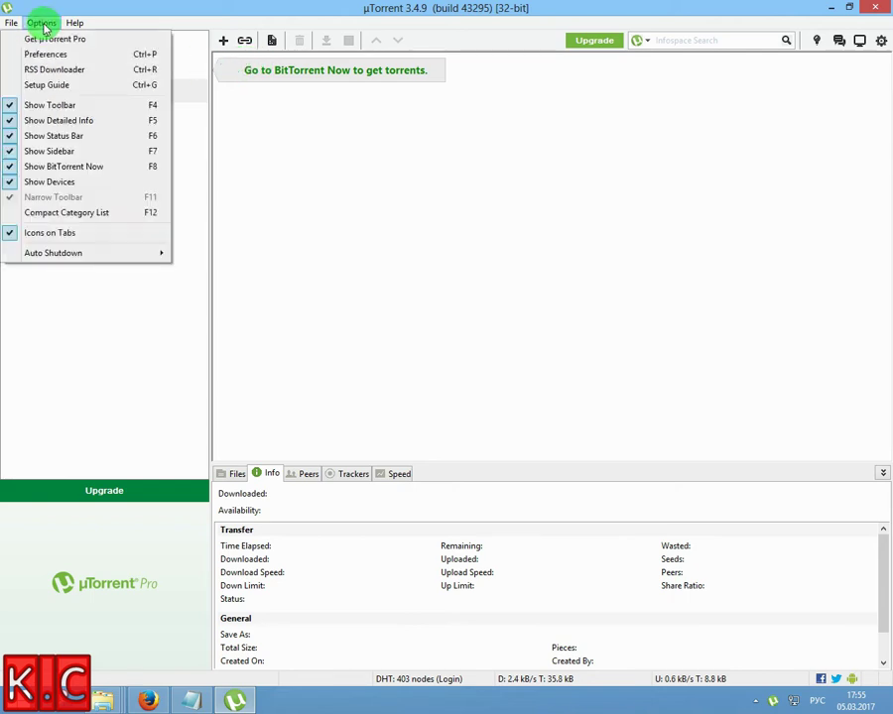
click(58, 53)
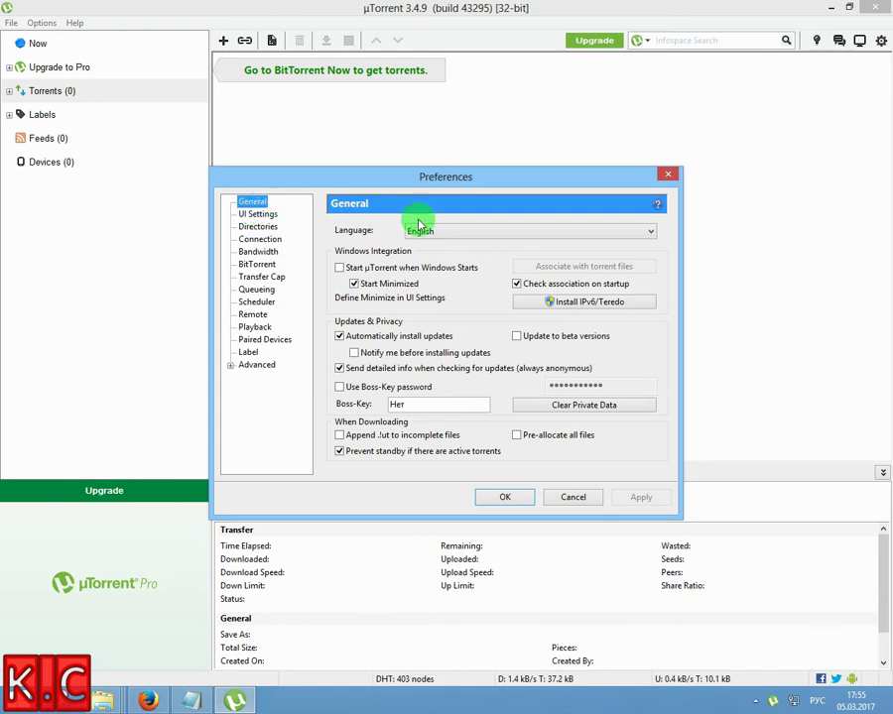
click(651, 231)
drag(648, 284, 657, 447)
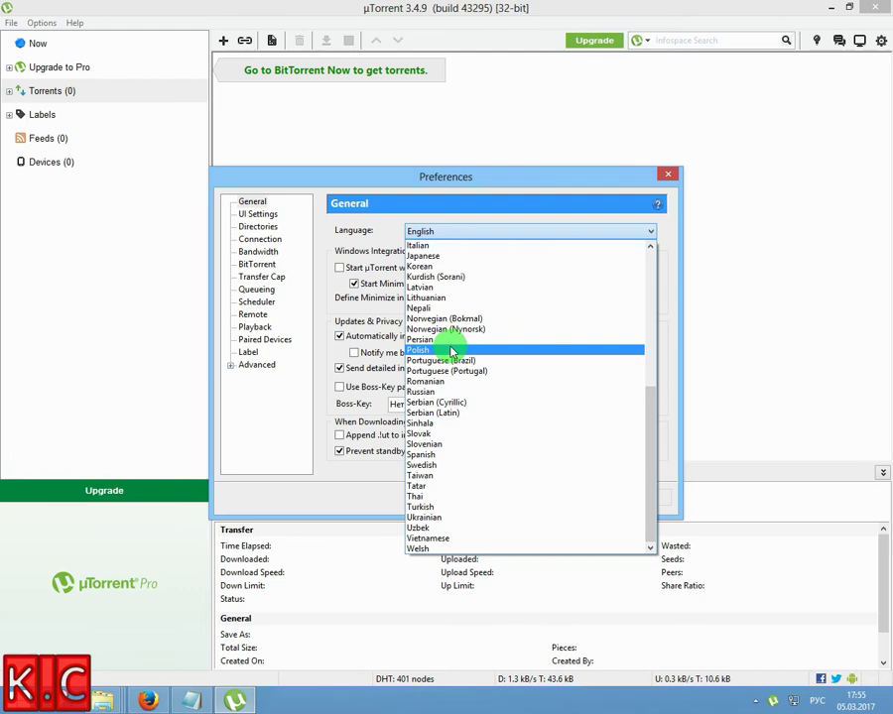
click(453, 391)
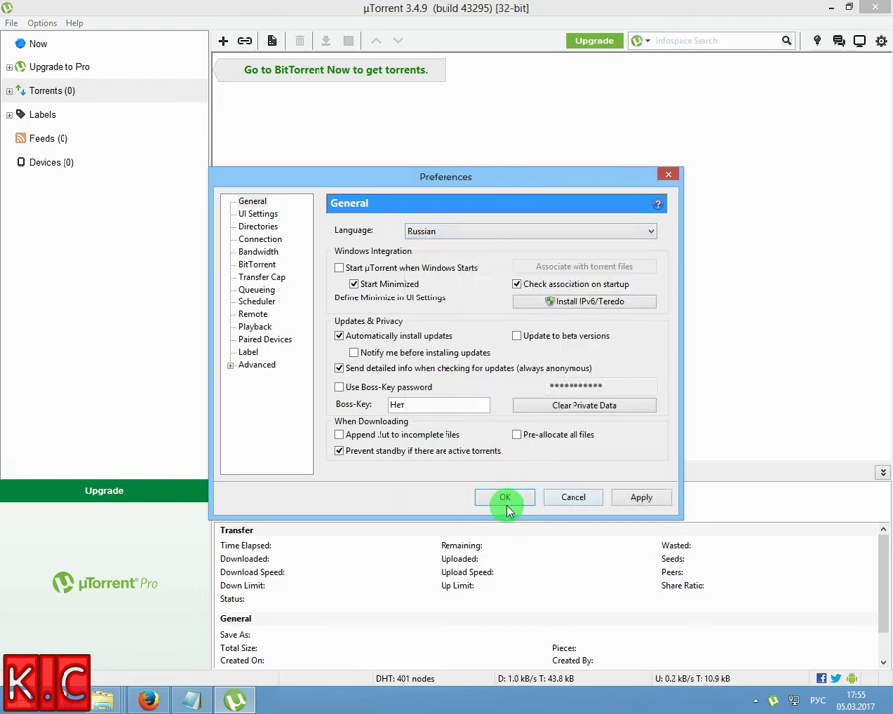
click(641, 497)
click(537, 361)
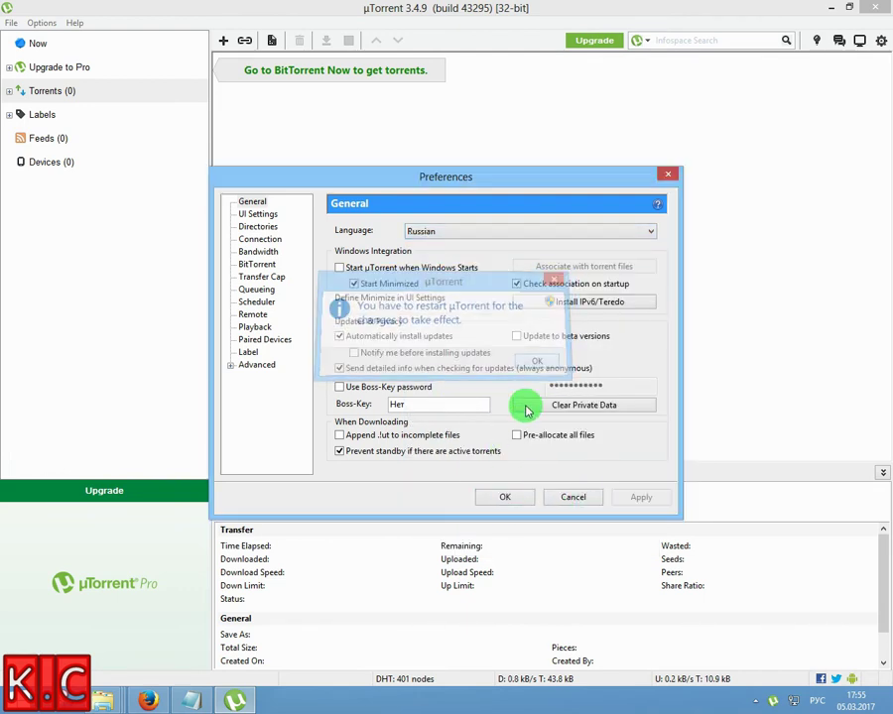
click(503, 498)
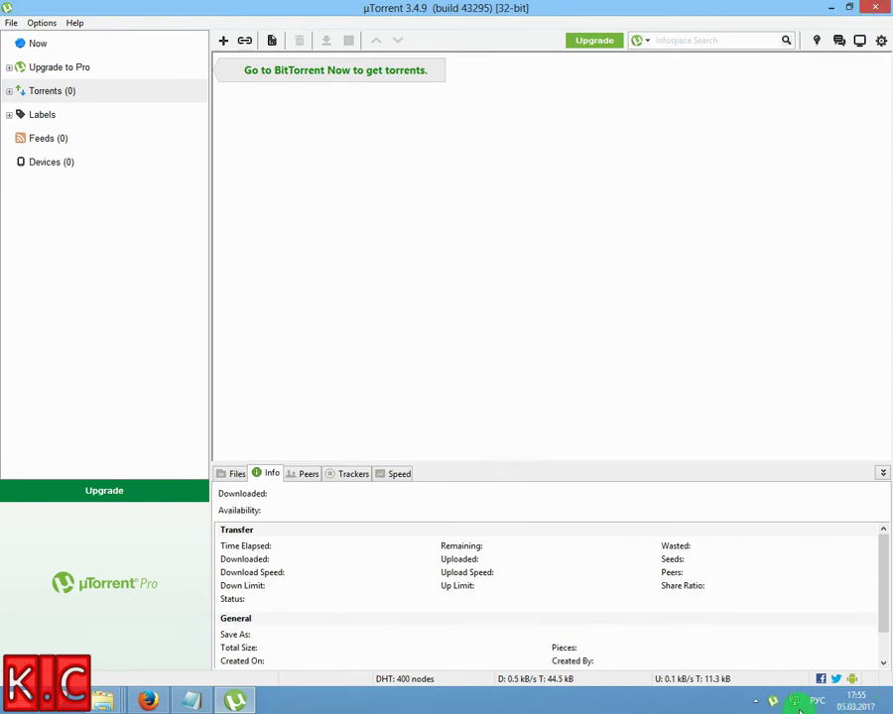
Exit µTorrent completely from the notification area and start it again from the desktop to apply the language change
click(758, 700)
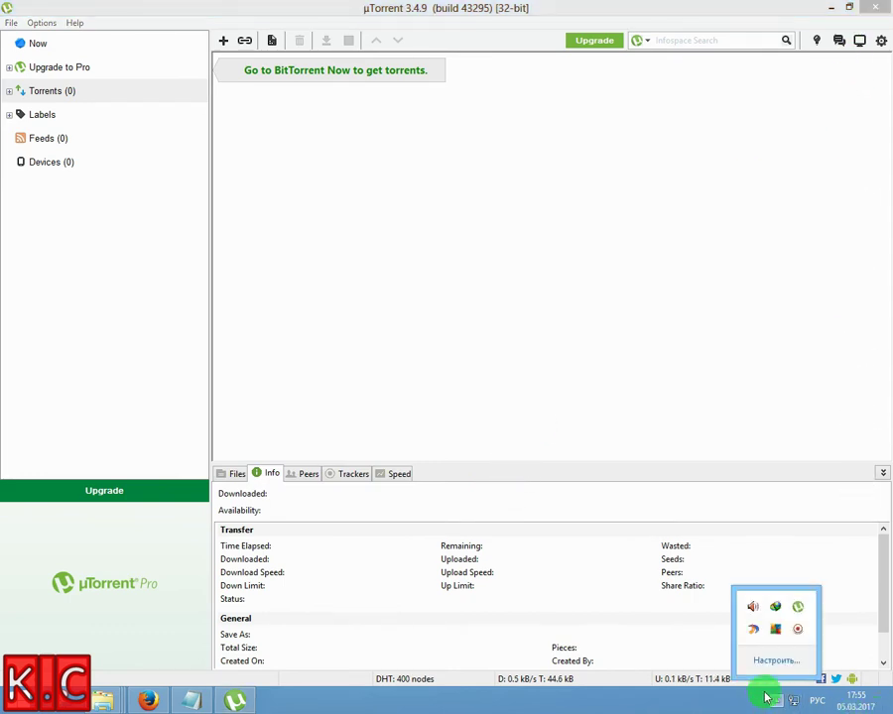
right_click(798, 606)
click(798, 606)
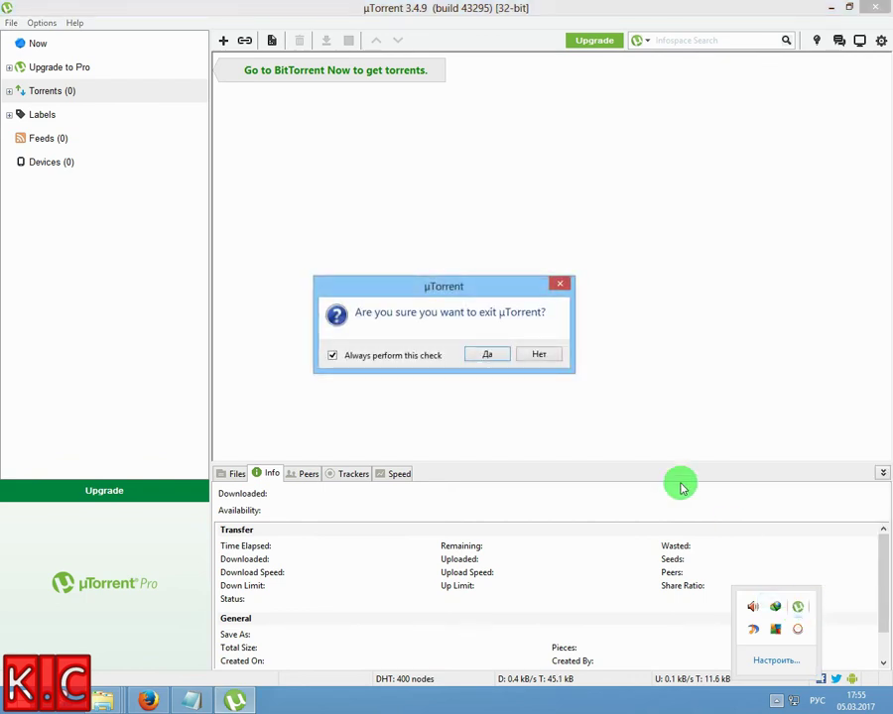
click(483, 352)
click(493, 250)
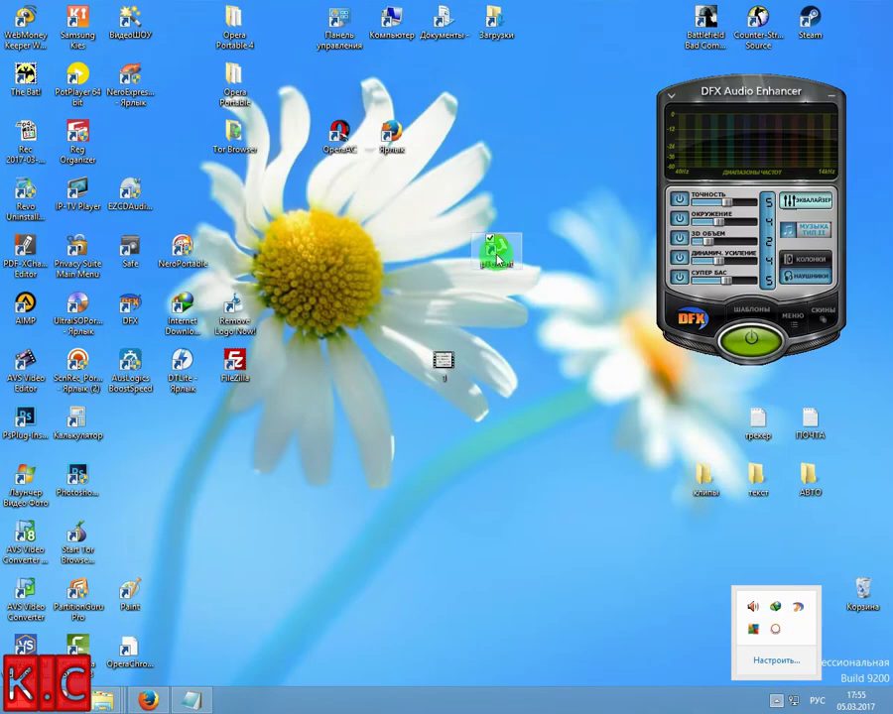
double_click(496, 260)
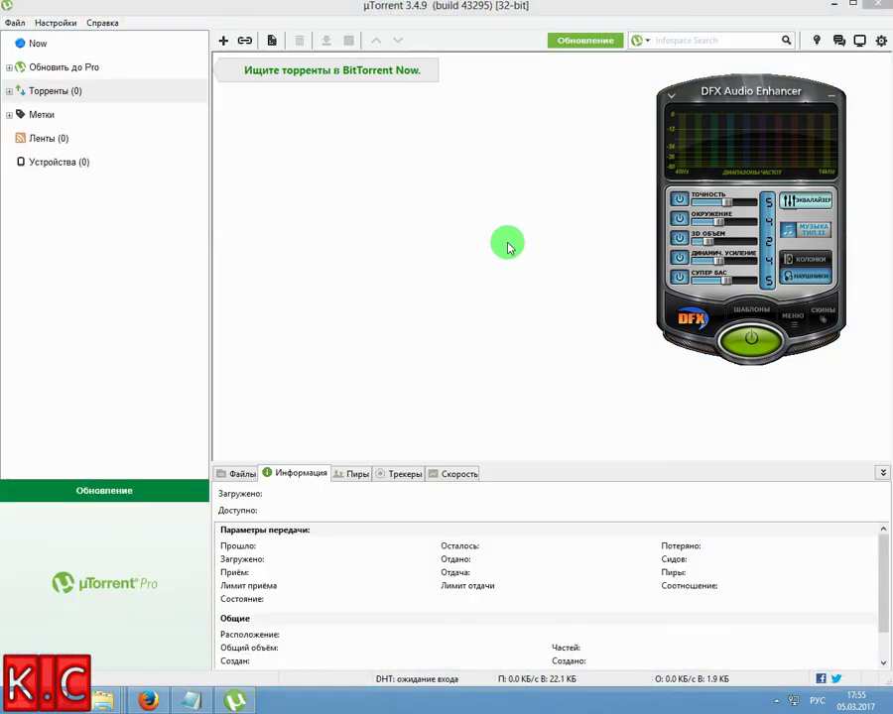
mouse_move(746, 20)
mouse_down()
mouse_move(712, 20)
mouse_move(763, 16)
mouse_move(737, 12)
mouse_up()
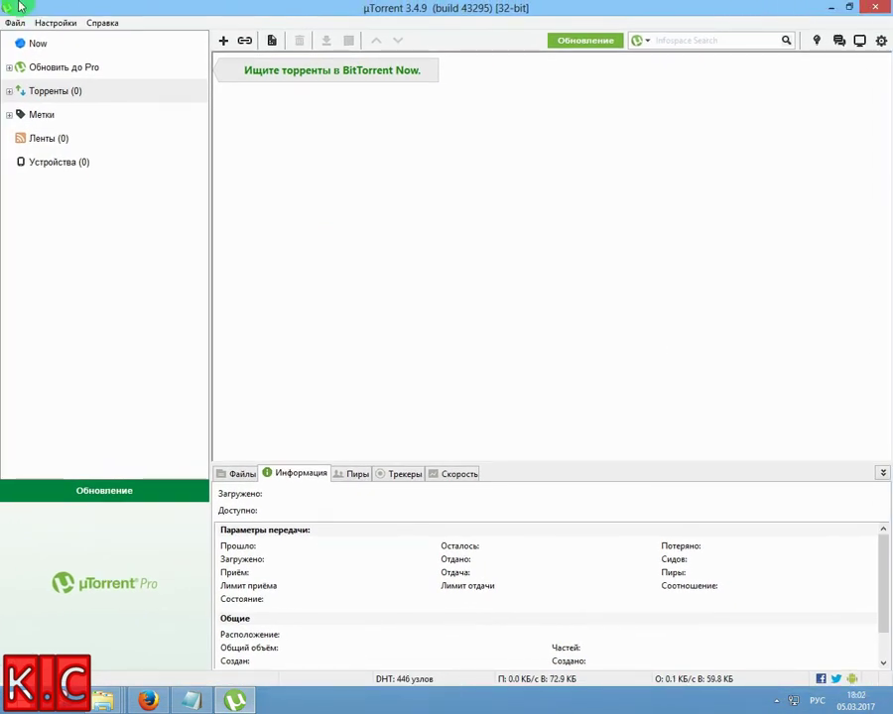
Review the general settings (Общие) in µTorrent's preferences and close them
click(47, 22)
click(49, 56)
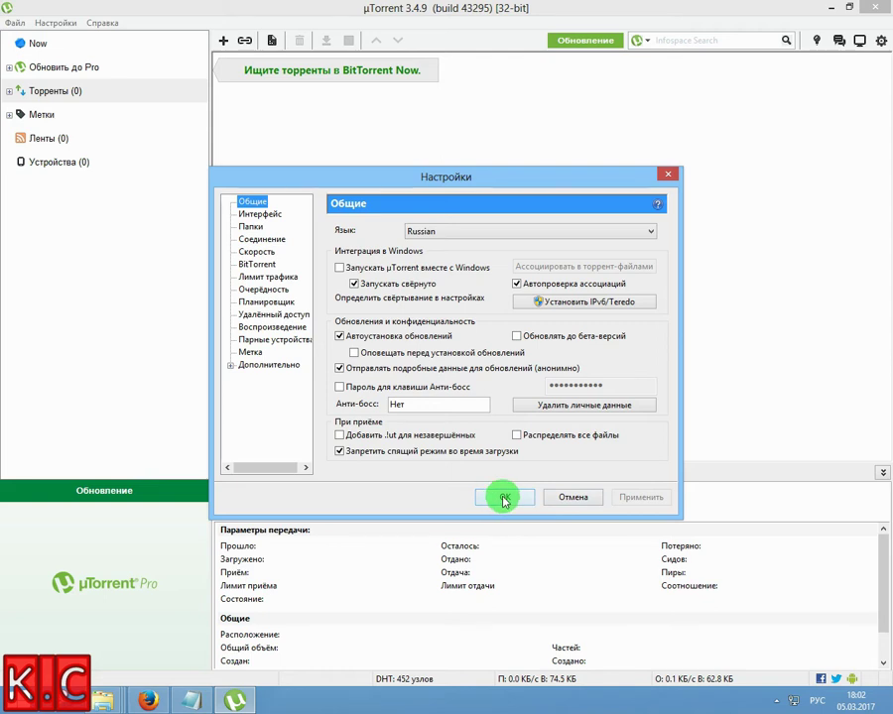
click(504, 499)
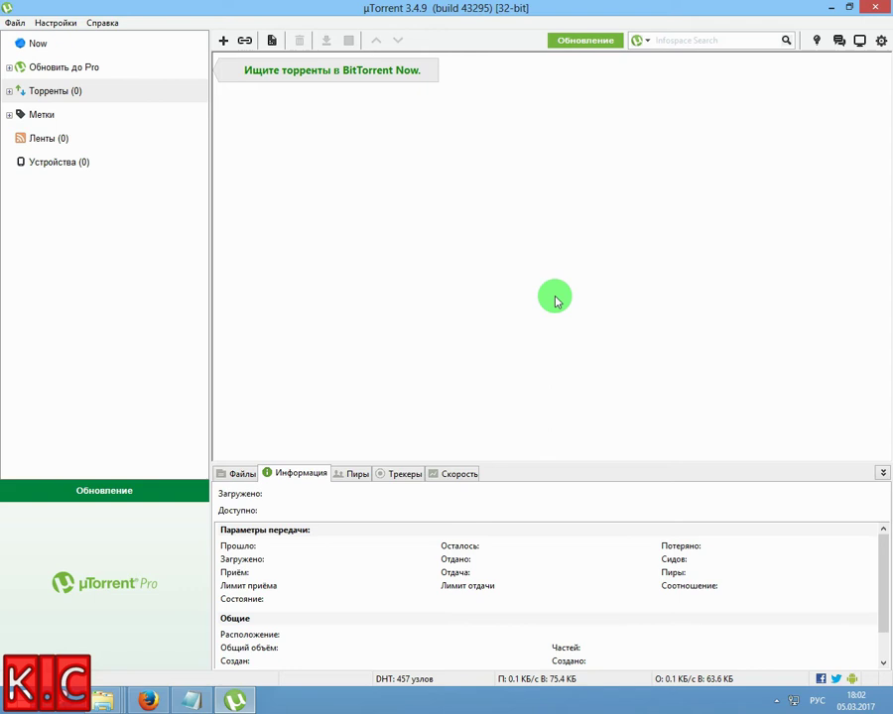
Switch to Firefox and look through the ranking of top torrent trackers on ua-ix.biz
click(149, 700)
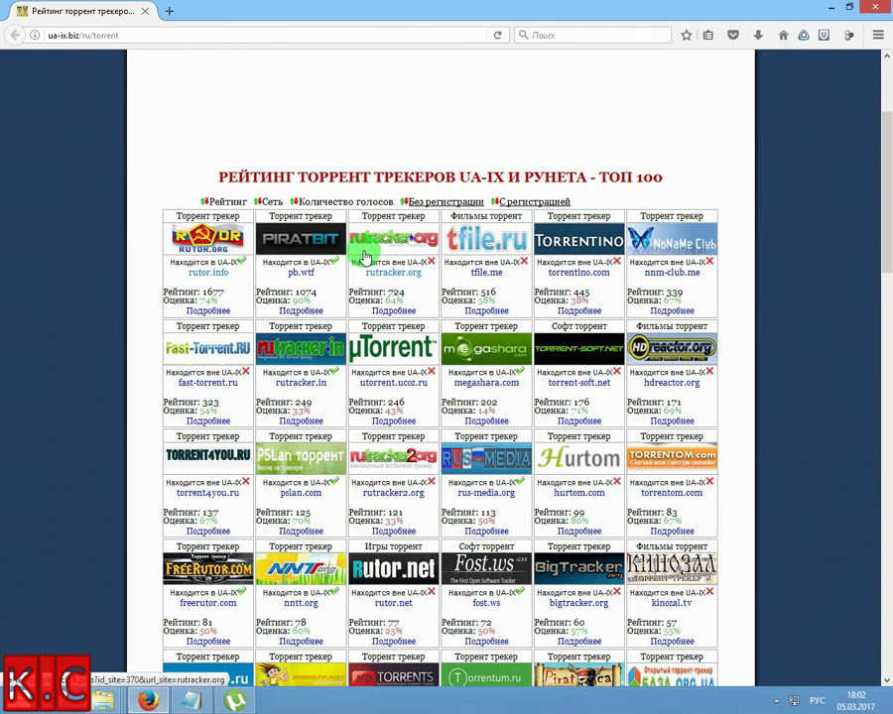
scroll(889, 119, up, 3)
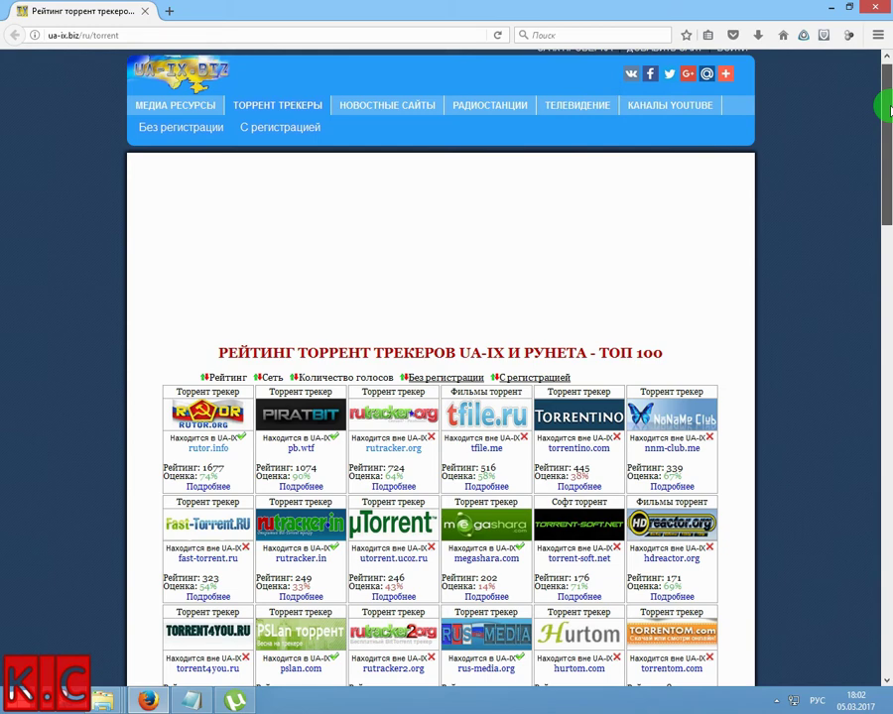
drag(885, 79, 890, 129)
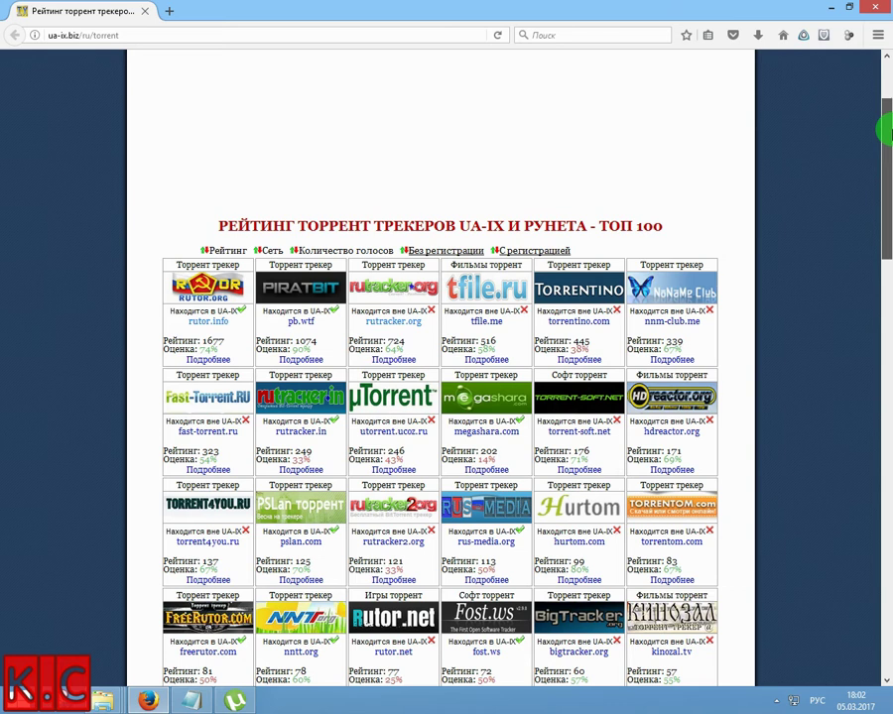
drag(886, 129, 886, 131)
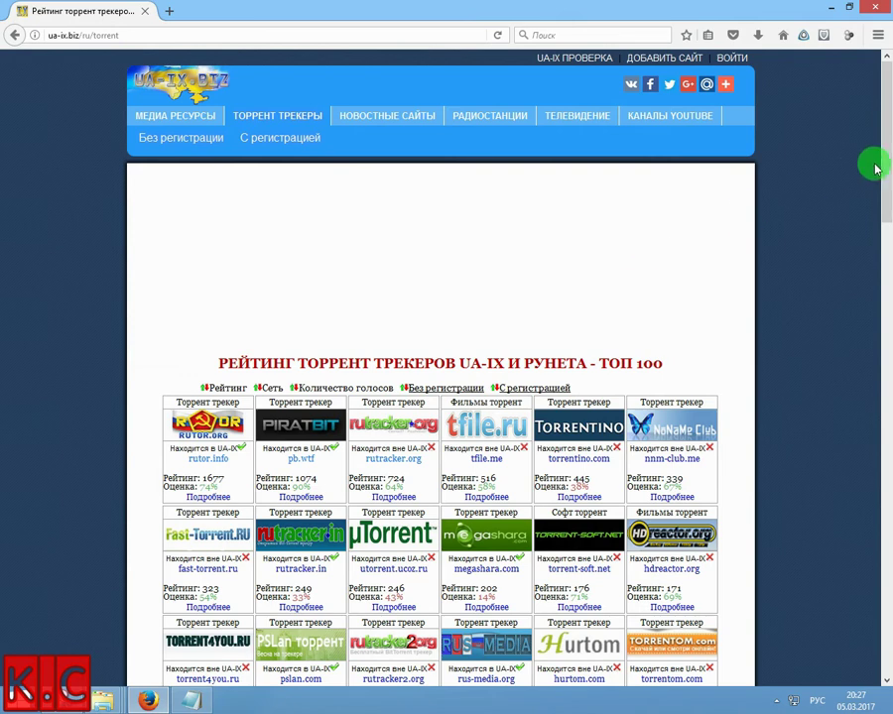
mouse_move(881, 164)
mouse_down()
mouse_move(881, 215)
mouse_move(888, 146)
mouse_up()
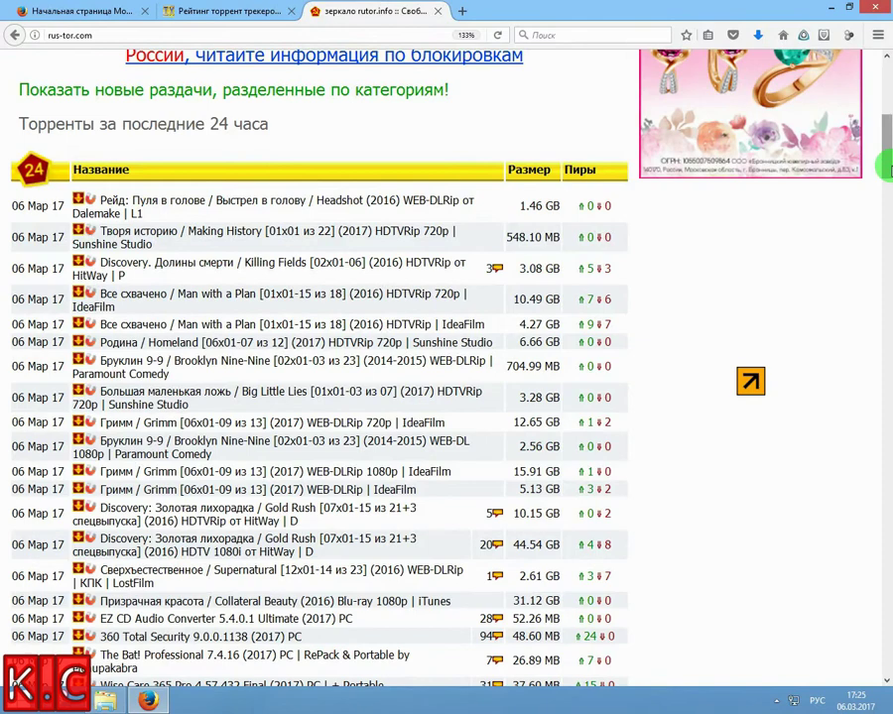
Look through the rus-tor.com list of torrents added in the last 24 hours, including the file sizes and peers
scroll(889, 159, up, 4)
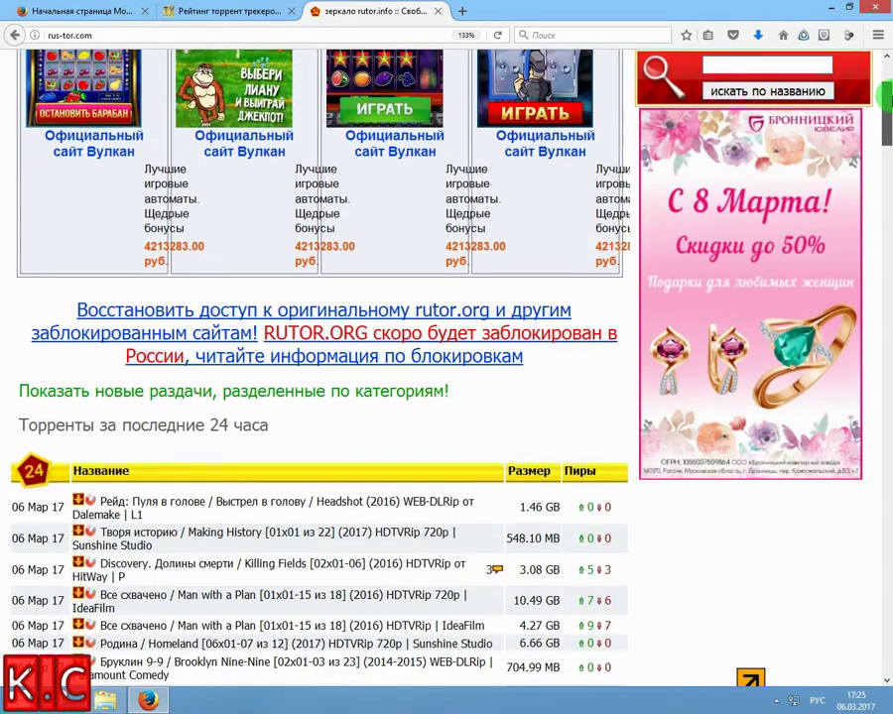
scroll(886, 111, down, 3)
drag(886, 118, 886, 133)
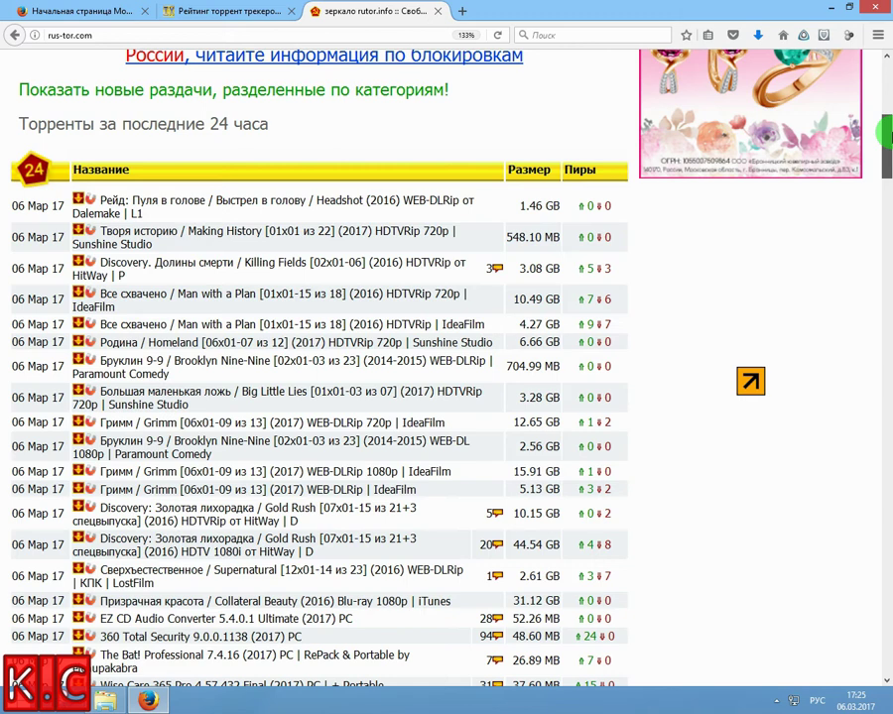
mouse_move(888, 136)
mouse_down()
mouse_move(888, 90)
mouse_move(888, 139)
mouse_up()
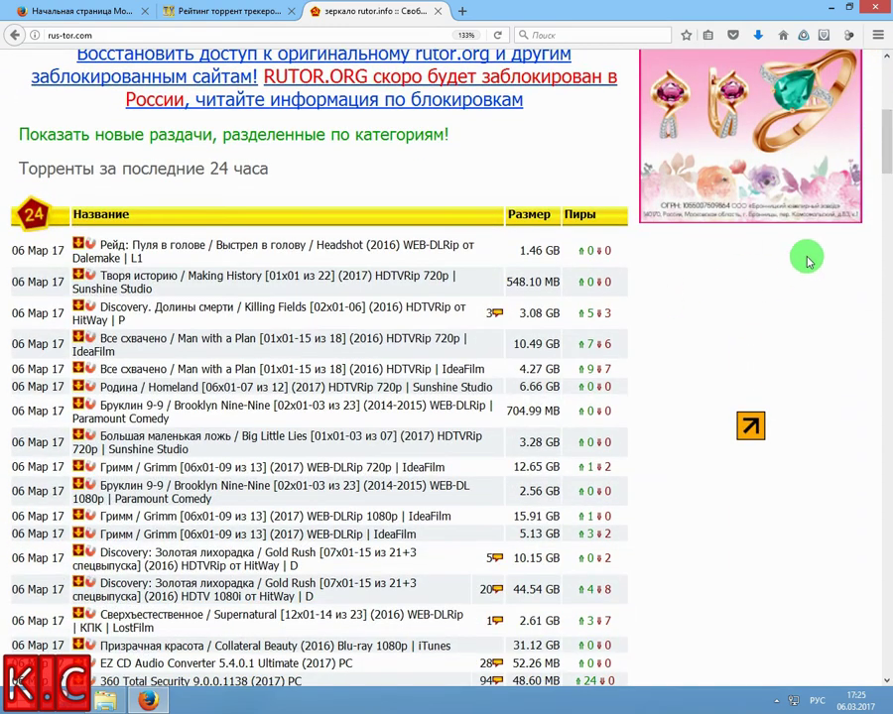
Open the Discovery Gold Rush HDTV 1080i torrent page, look through its description and comments, and return to the torrent list
scroll(808, 260, down, 3)
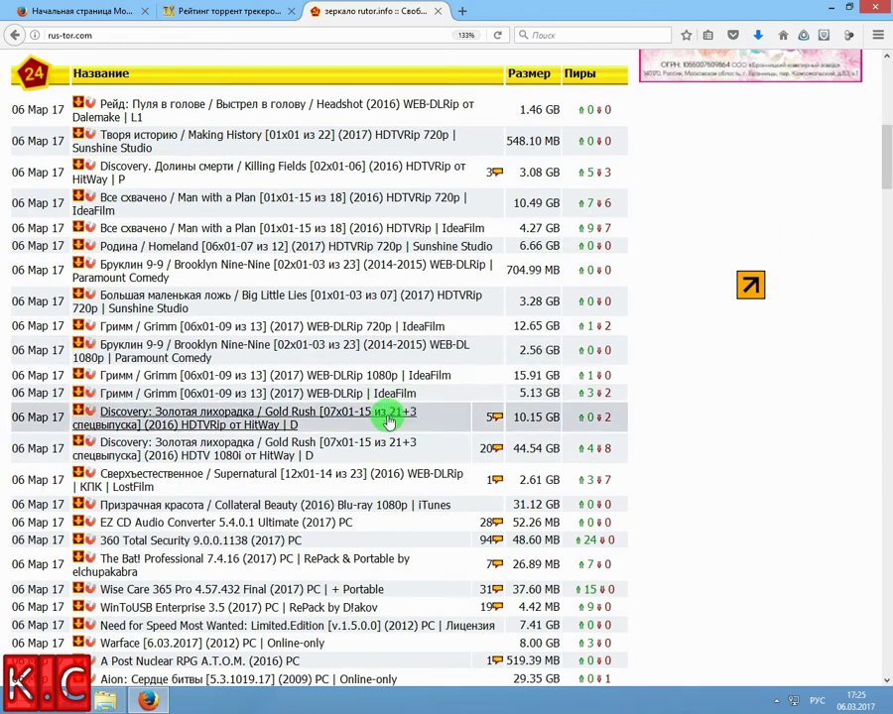
click(267, 446)
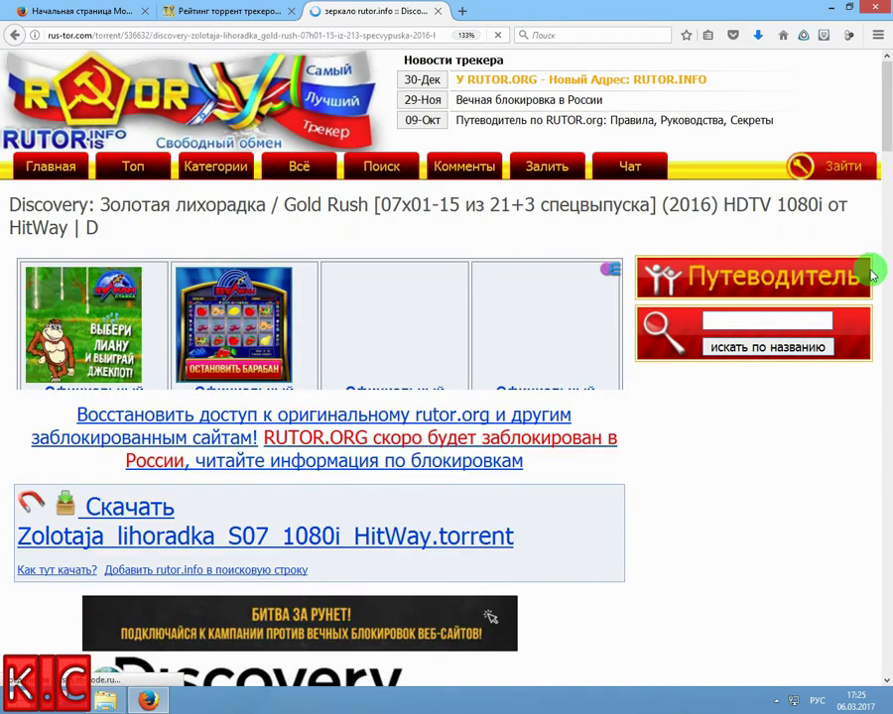
drag(887, 109, 883, 522)
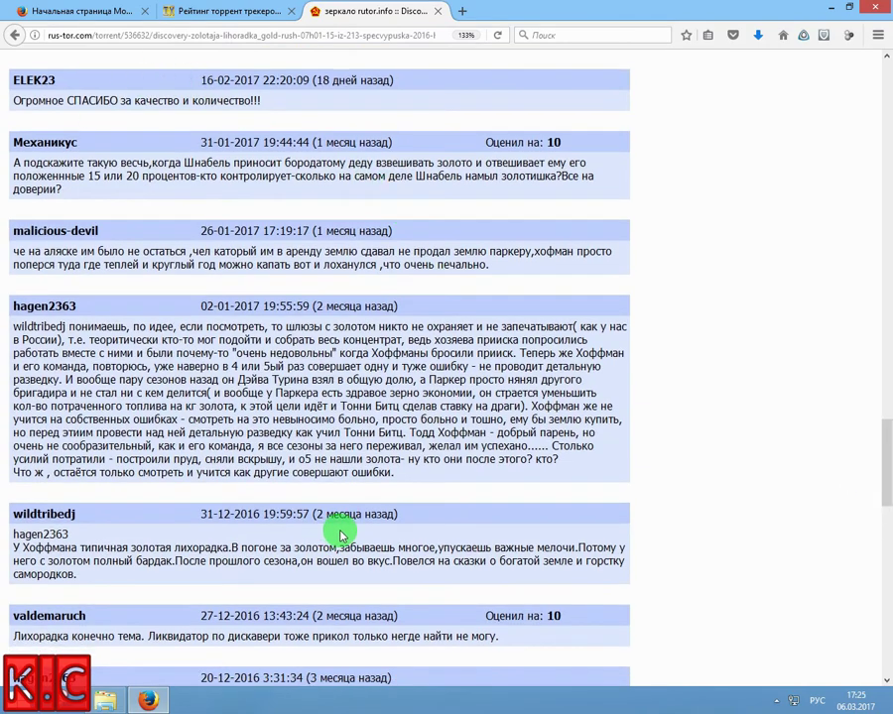
drag(882, 476, 886, 142)
key(alt+Left)
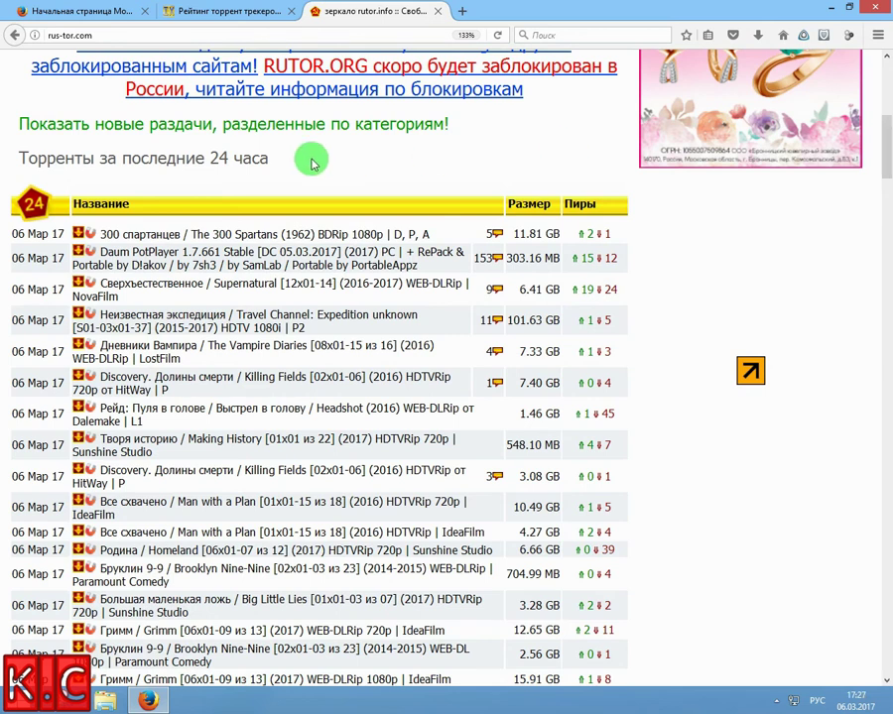
Look over the rus-tor.com home page, including the title search box and the list of torrents from the last 24 hours
drag(886, 139, 564, 288)
drag(886, 293, 886, 95)
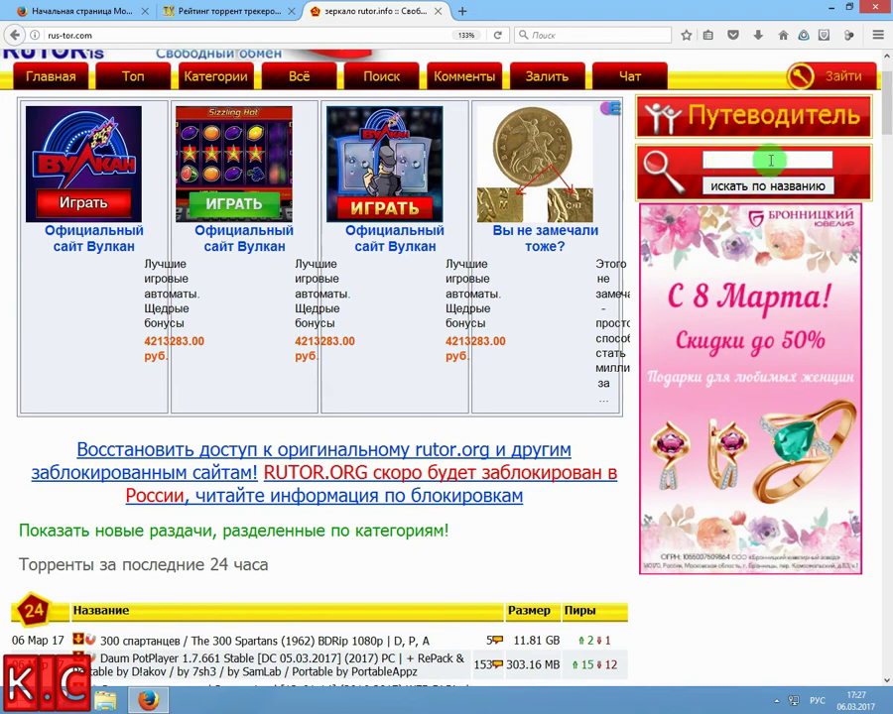
drag(886, 99, 886, 198)
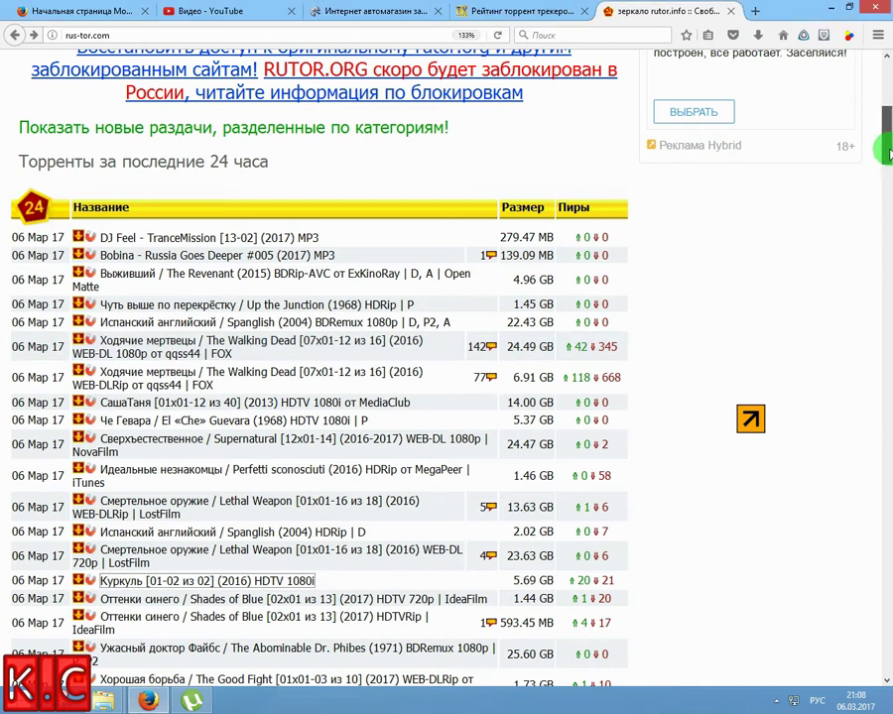
Open the Куркуль [01-02 из 02] (2016) HDTV 1080i torrent page and review its details, related torrents and download links
scroll(884, 163, down, 3)
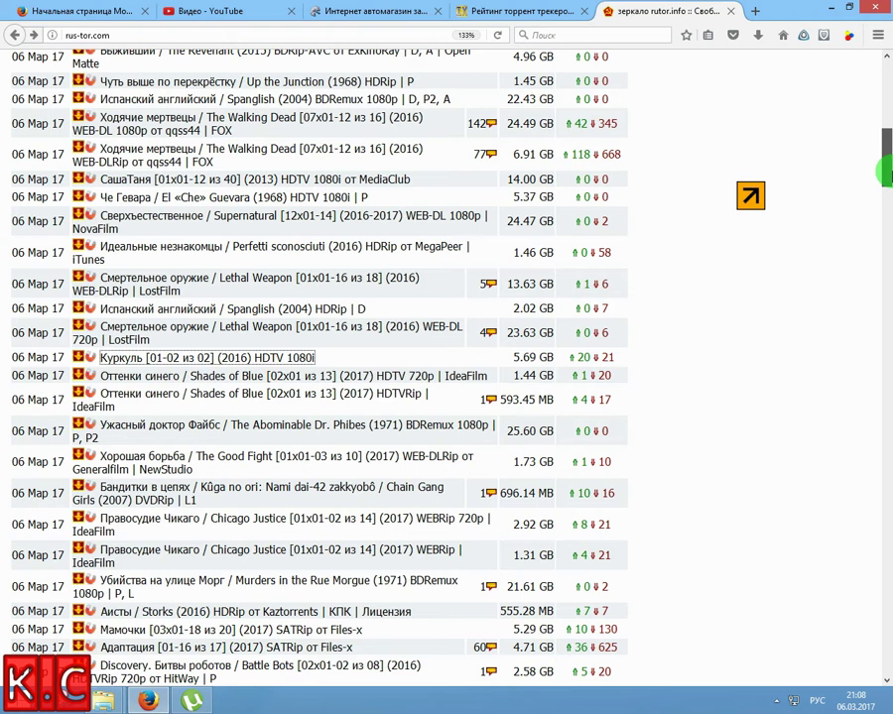
click(154, 359)
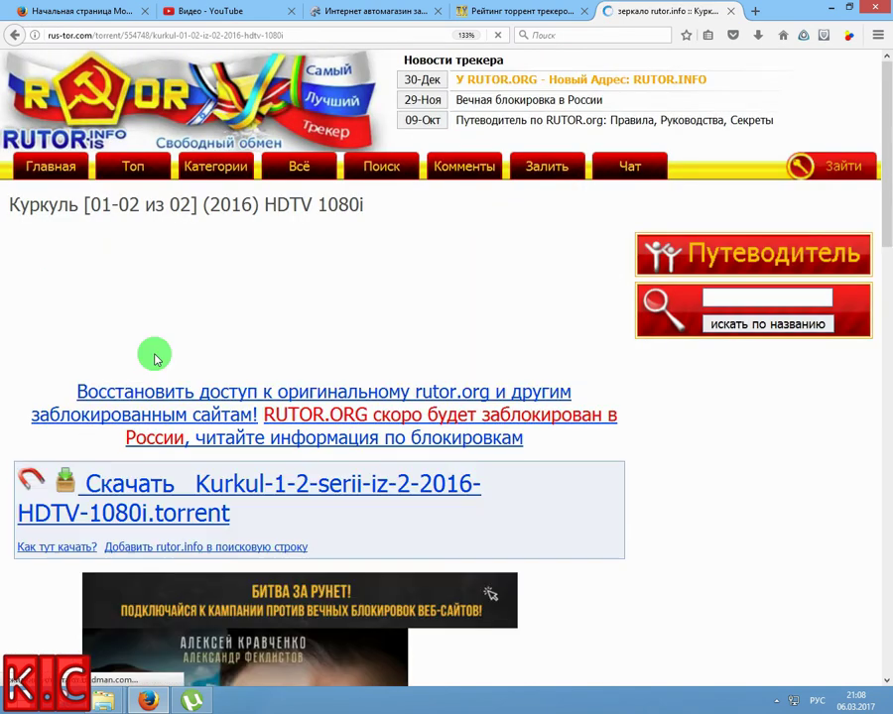
drag(886, 174, 887, 609)
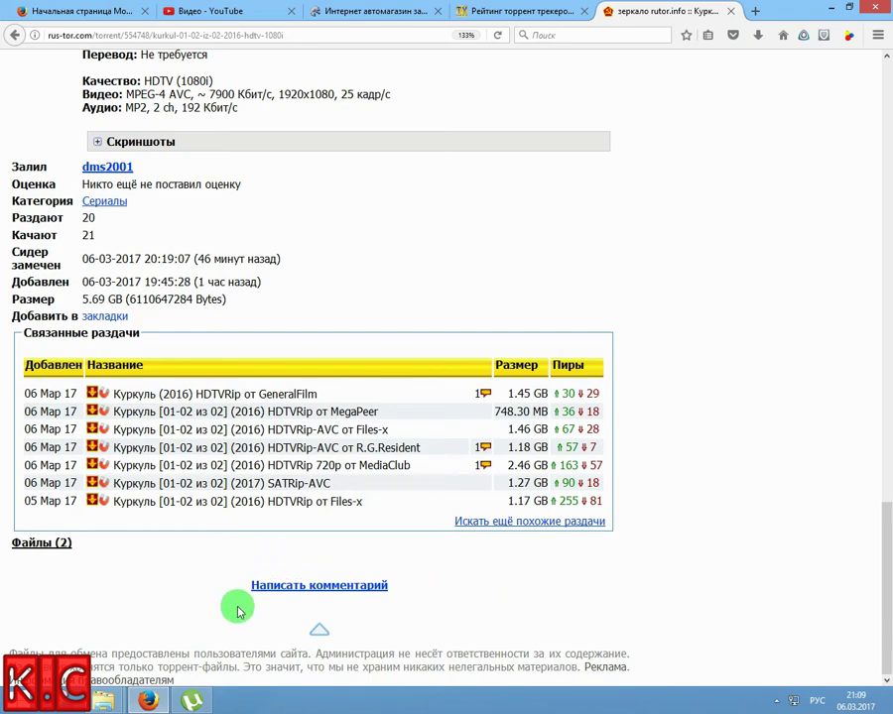
drag(886, 536, 826, 214)
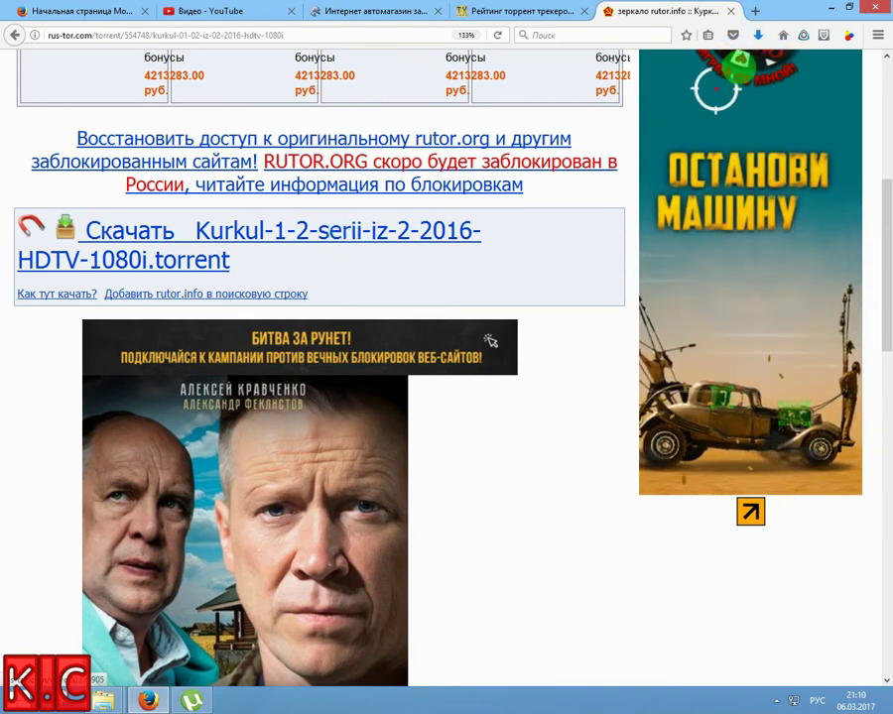
Open the folder of the downloaded torrent file, delete the Kurkul-1-2-serii-iz-2-2016-HDTV-1080i copy without the (1) suffix, and minimize the folder
click(760, 37)
click(750, 80)
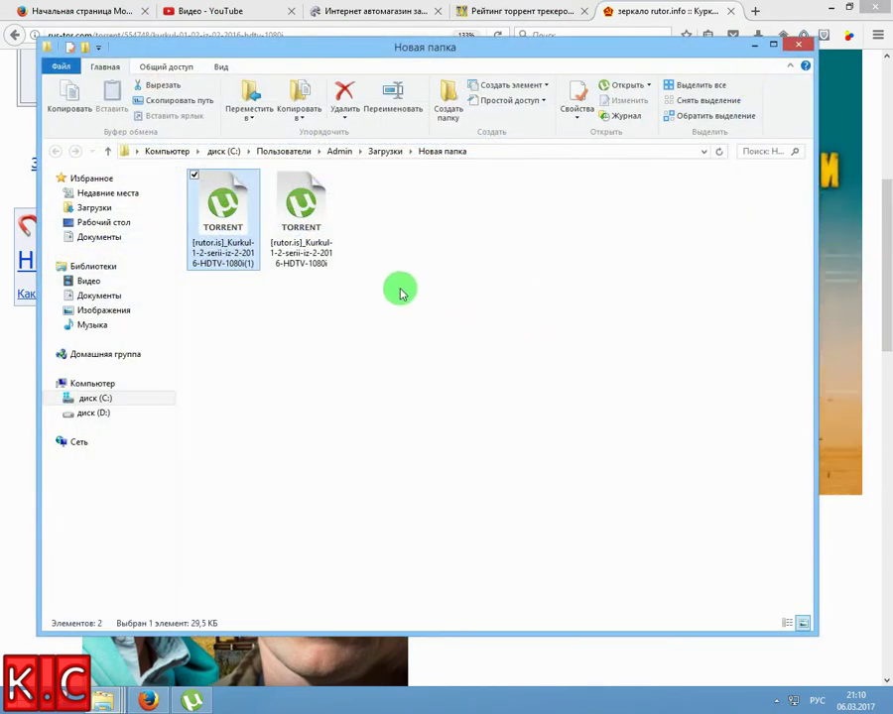
right_click(310, 232)
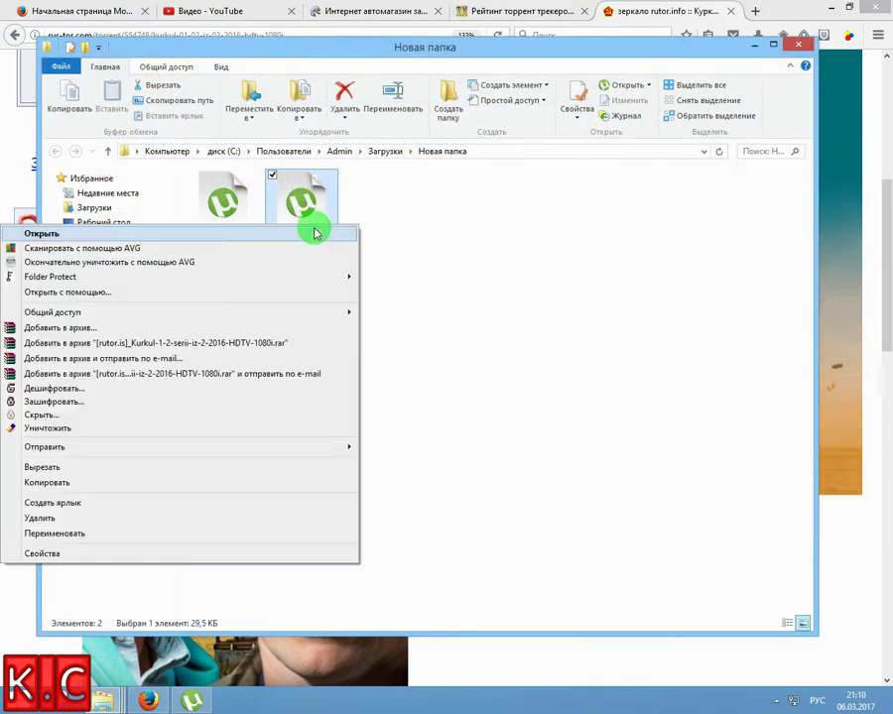
click(127, 518)
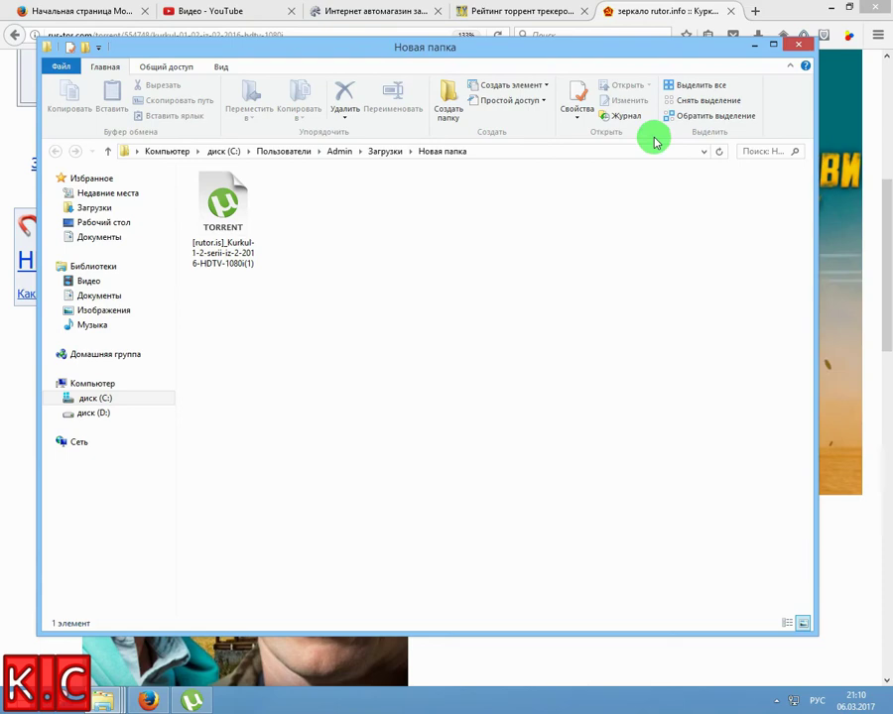
click(753, 45)
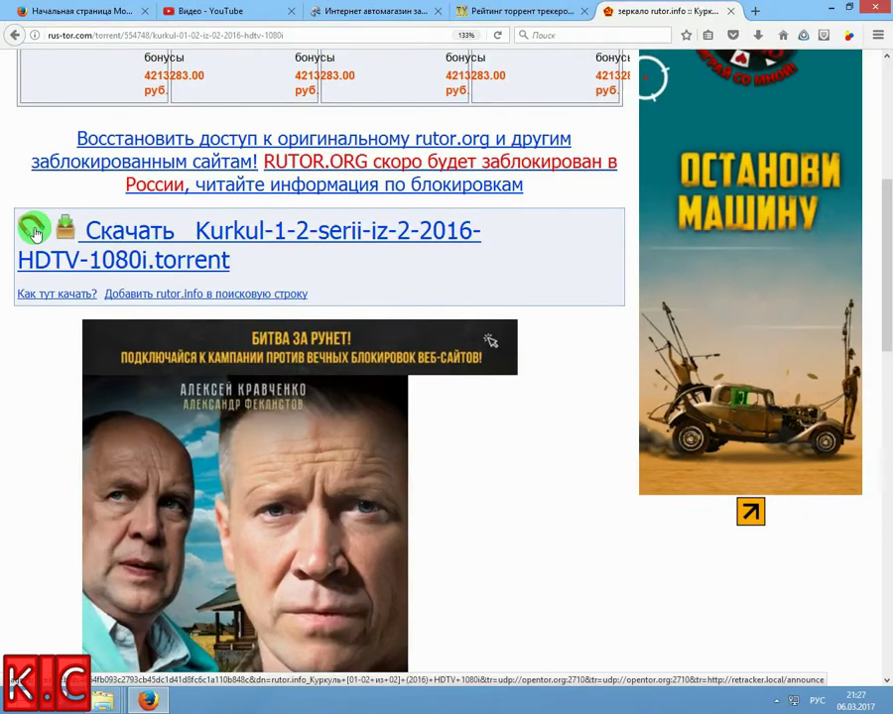
Open the Куркуль page's magnet link with µTorrent as the handling application
click(35, 231)
drag(496, 80, 375, 68)
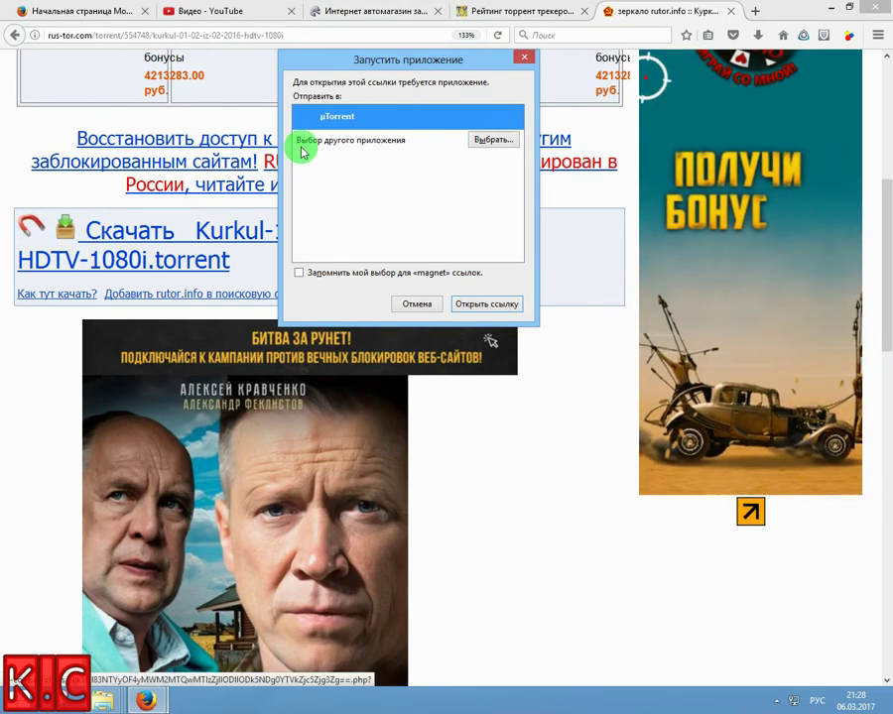
click(471, 306)
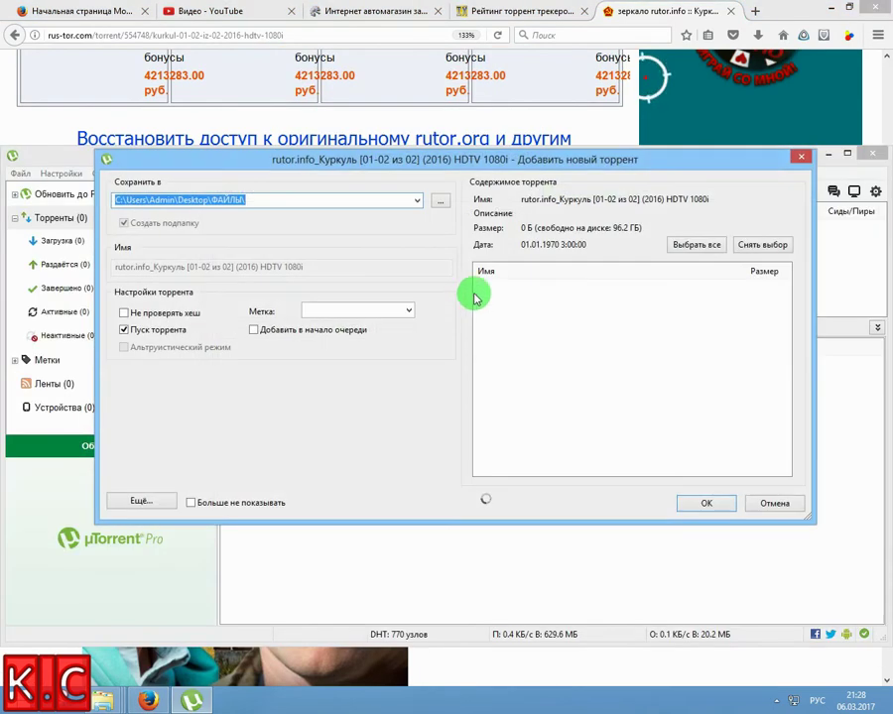
drag(470, 159, 479, 196)
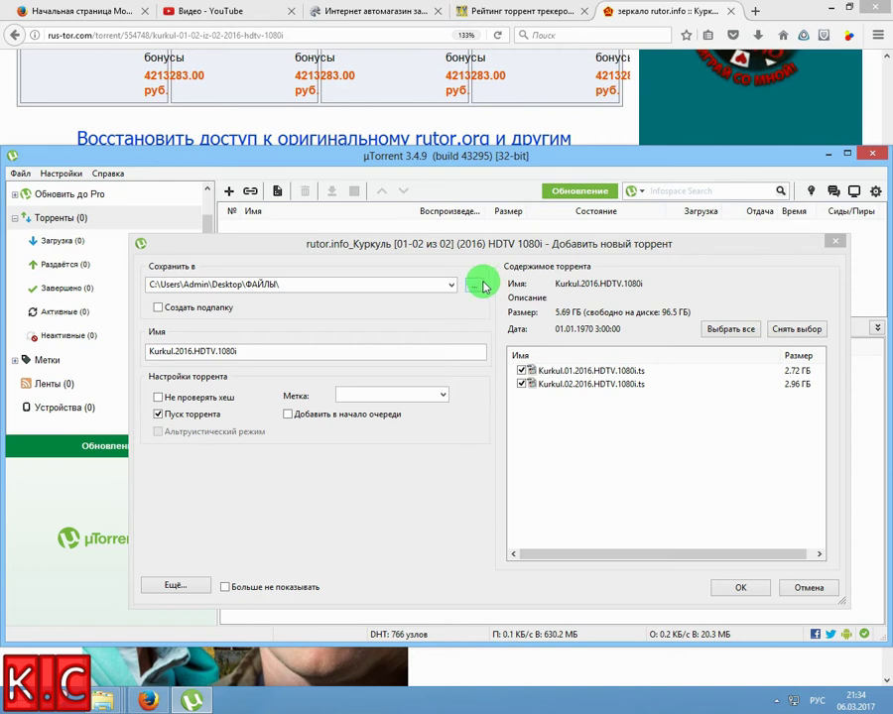
Show the desktop and create a new folder named ФАЙЛЫ on it
right_click(454, 700)
click(506, 651)
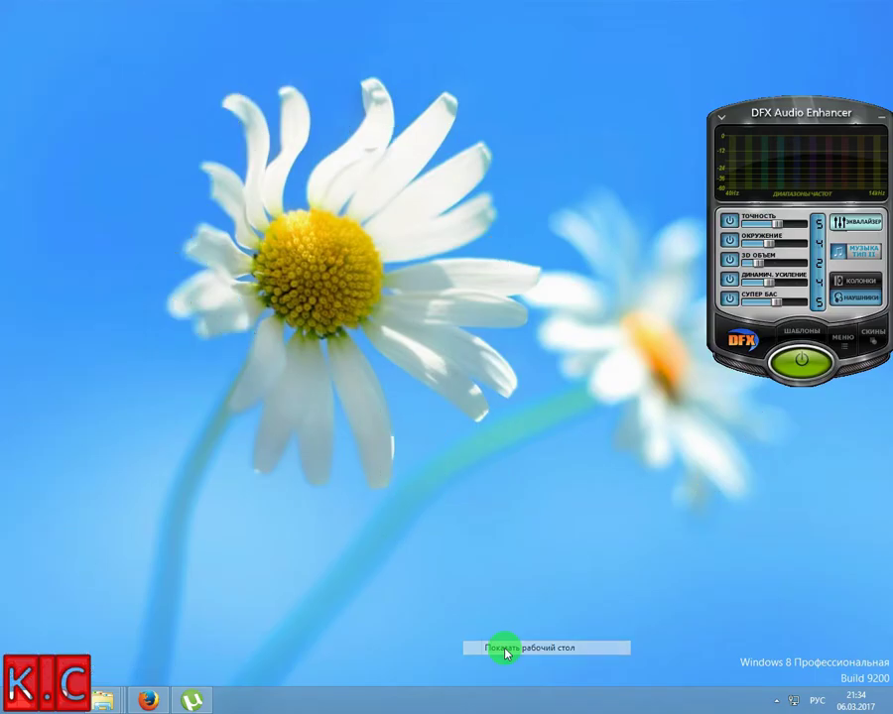
right_click(599, 196)
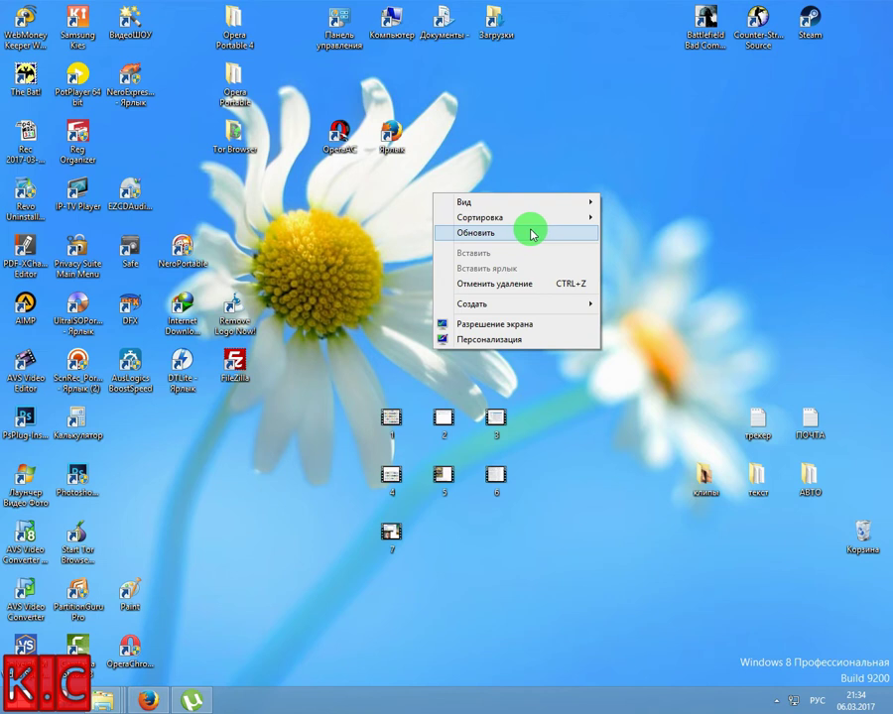
mouse_move(454, 307)
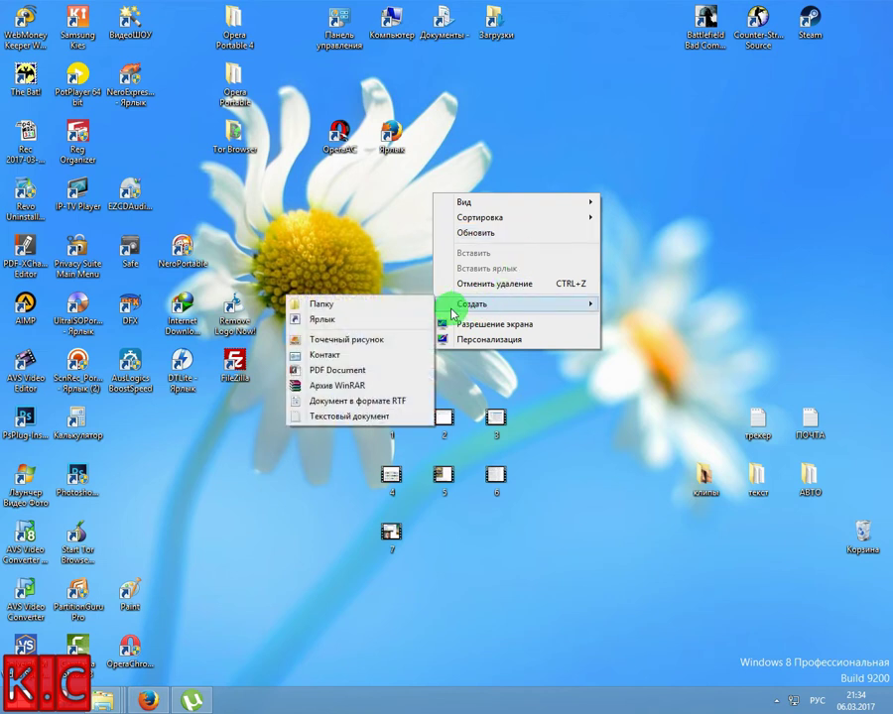
click(355, 305)
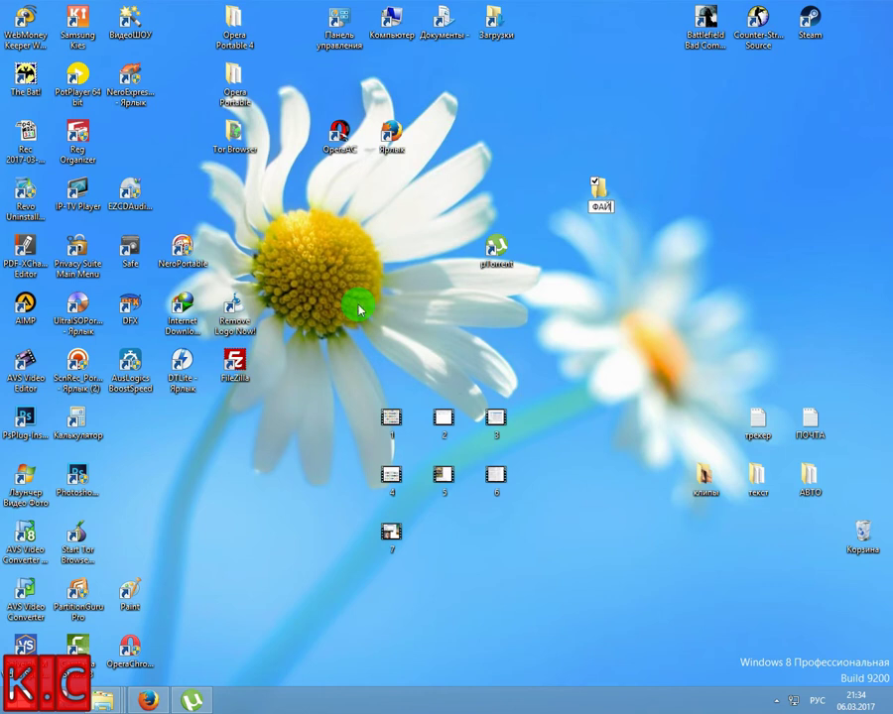
key(Return)
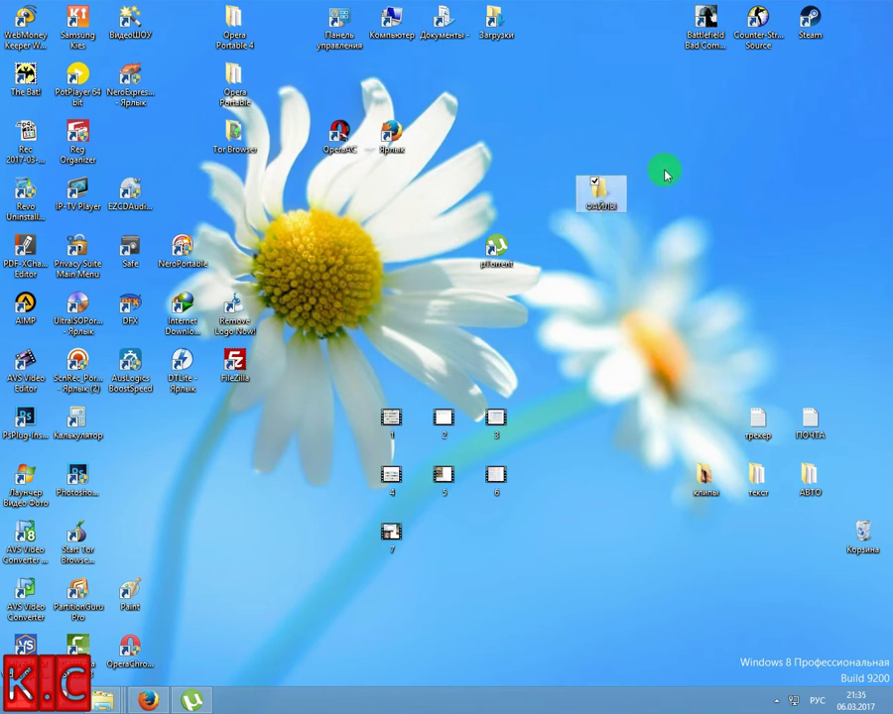
Choose the desktop folder ФАЙЛЫ as the torrent's save location in µTorrent, and cancel adding the torrent
click(195, 701)
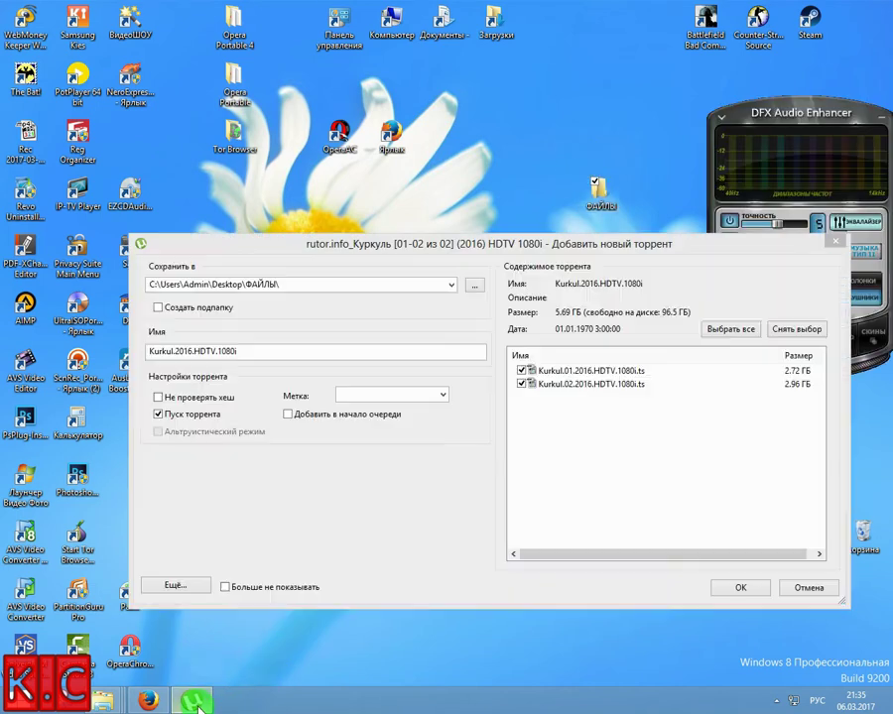
click(474, 285)
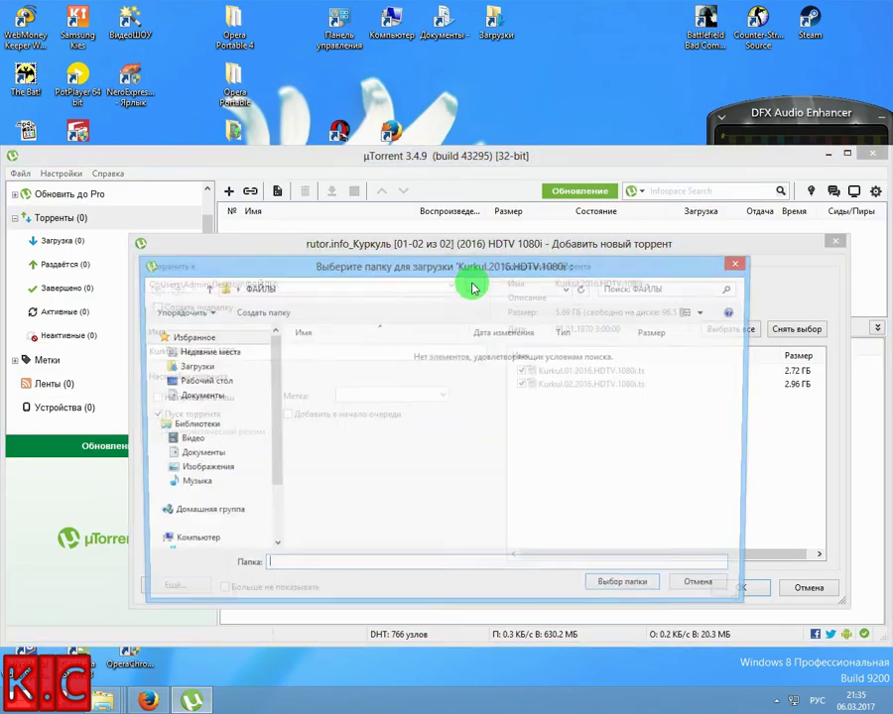
click(191, 381)
drag(745, 391, 760, 465)
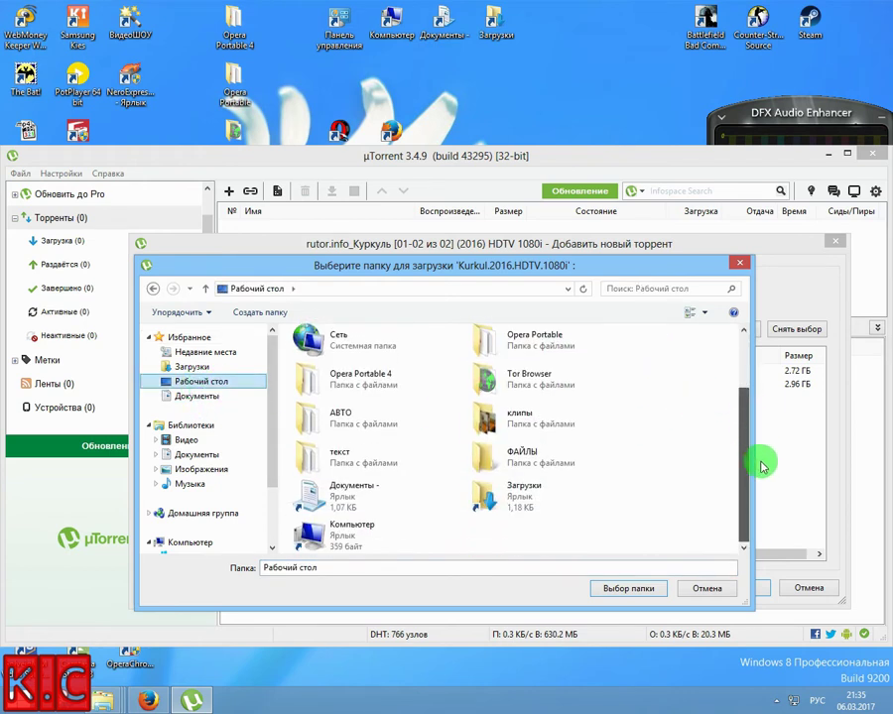
click(538, 455)
click(602, 586)
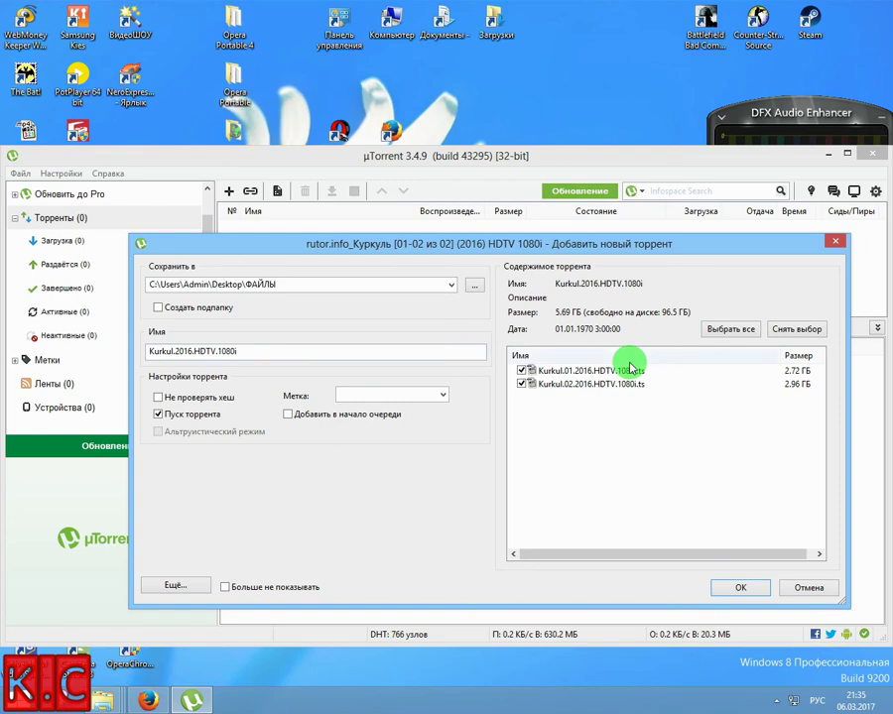
click(810, 589)
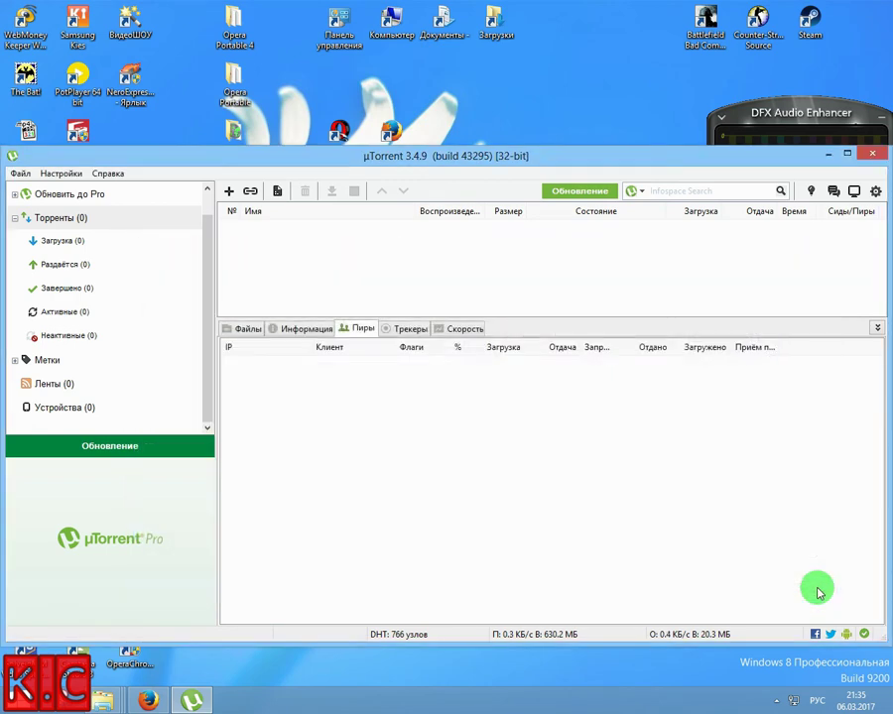
Switch to Firefox and copy the magnet link address from the Куркуль torrent page
click(149, 701)
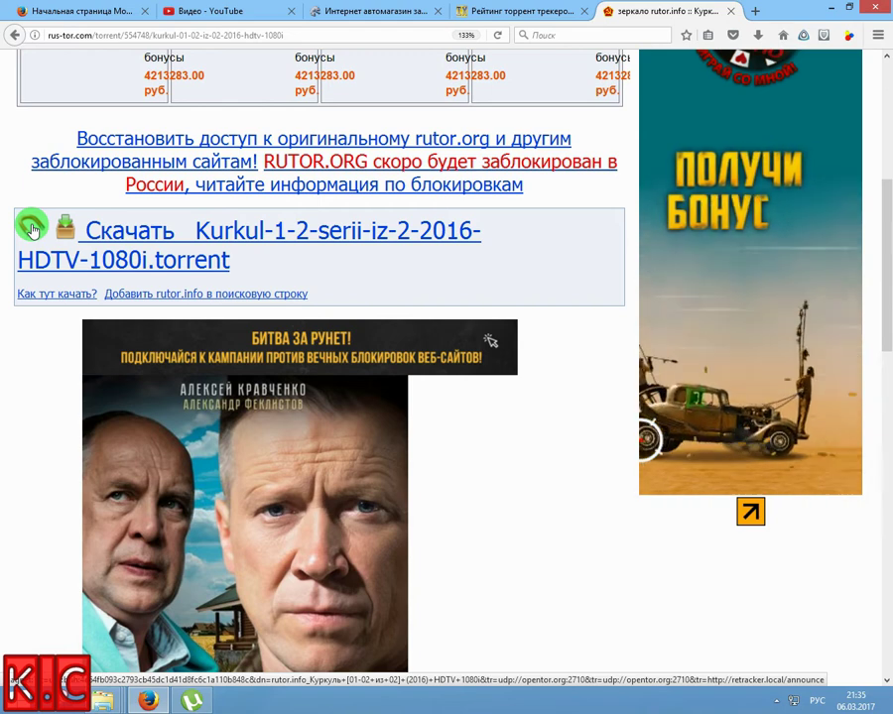
right_click(32, 230)
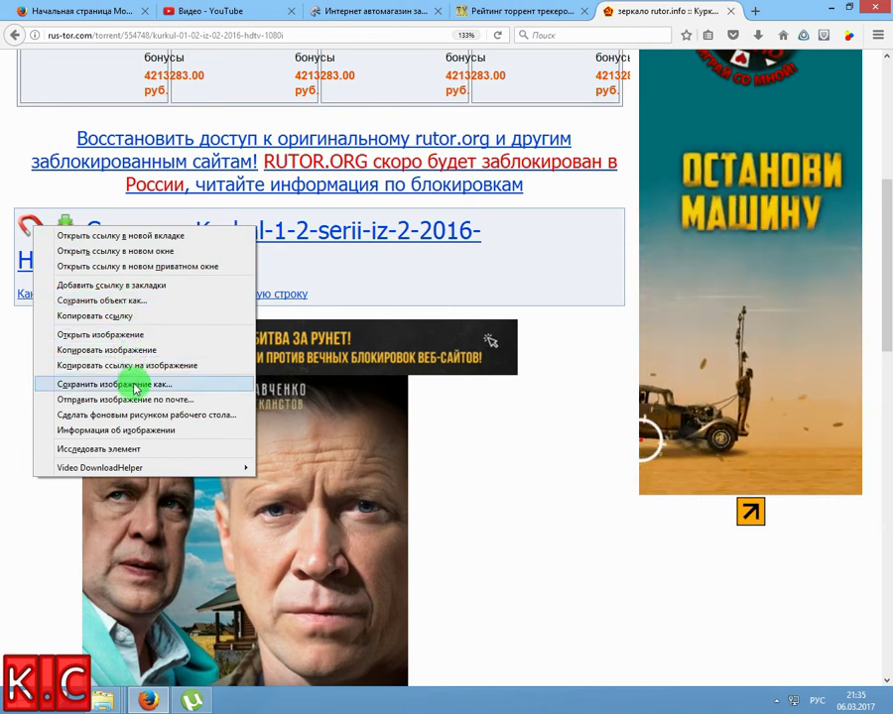
click(86, 317)
Try adding the torrent to µTorrent from the copied magnet URL, and close µTorrent without adding it
click(192, 701)
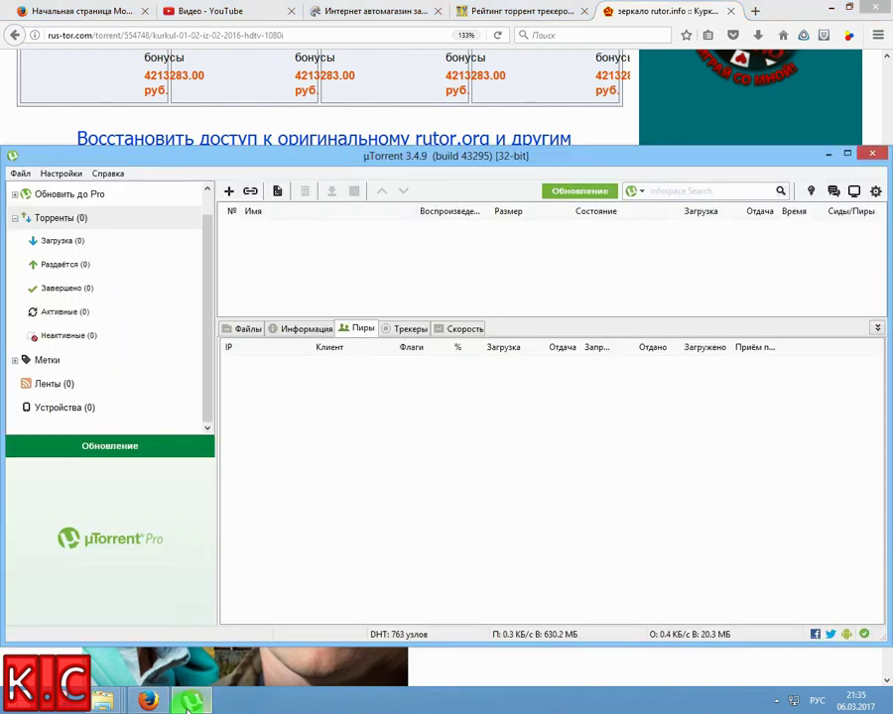
click(251, 192)
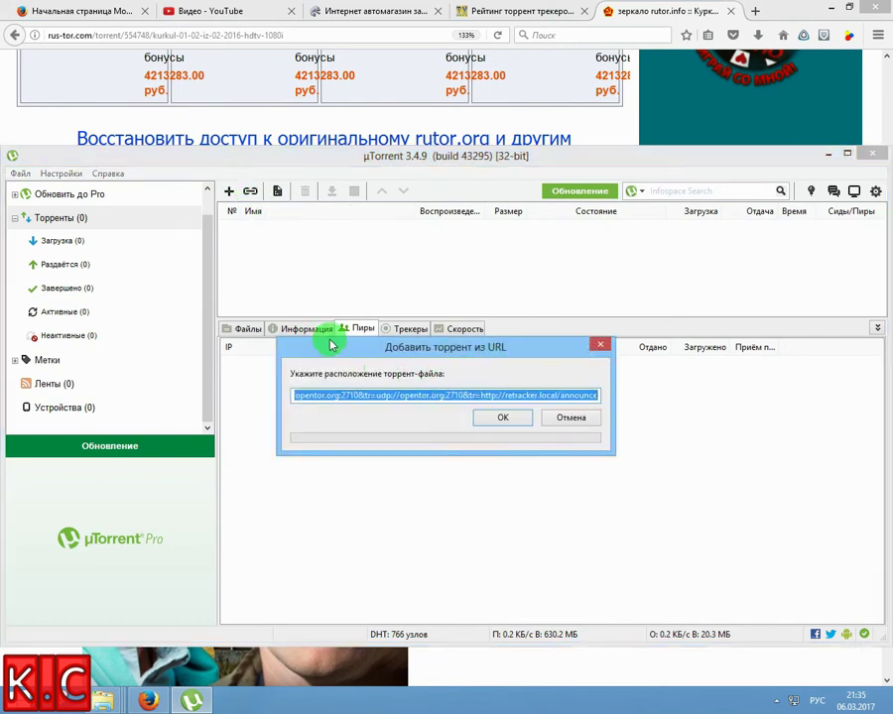
click(496, 421)
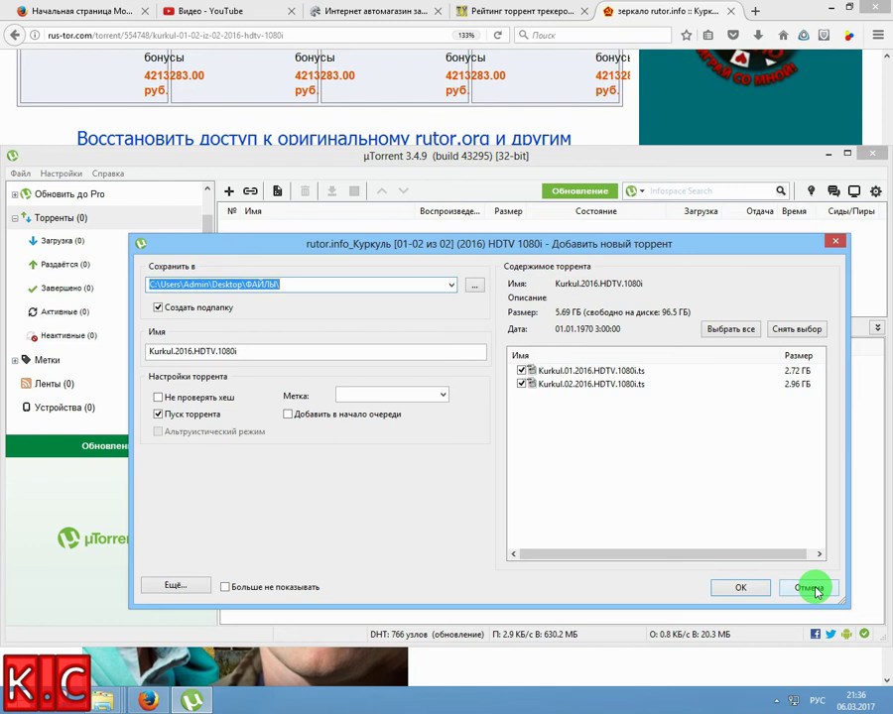
click(835, 243)
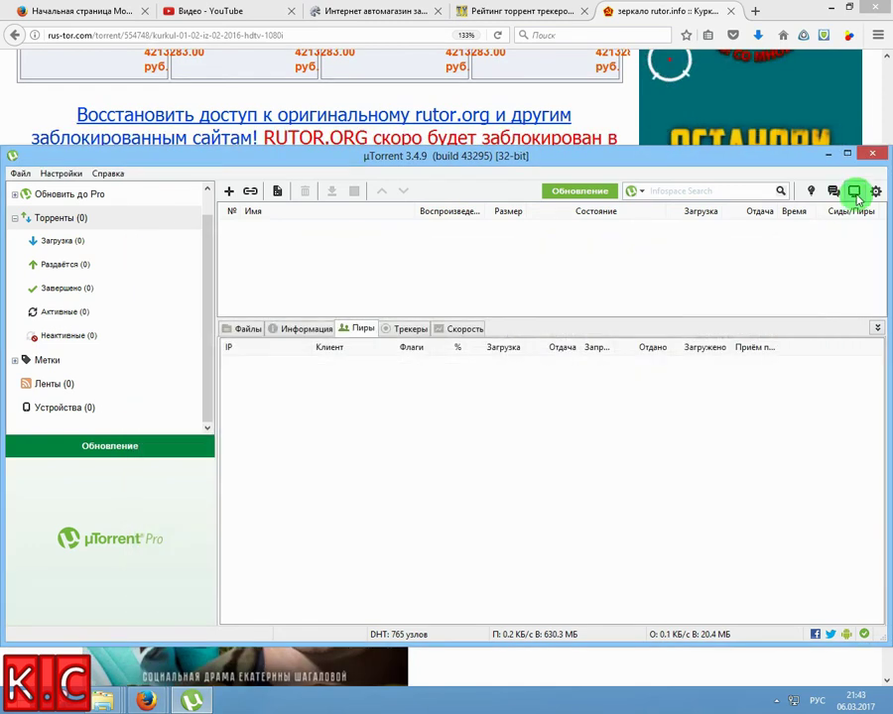
click(873, 156)
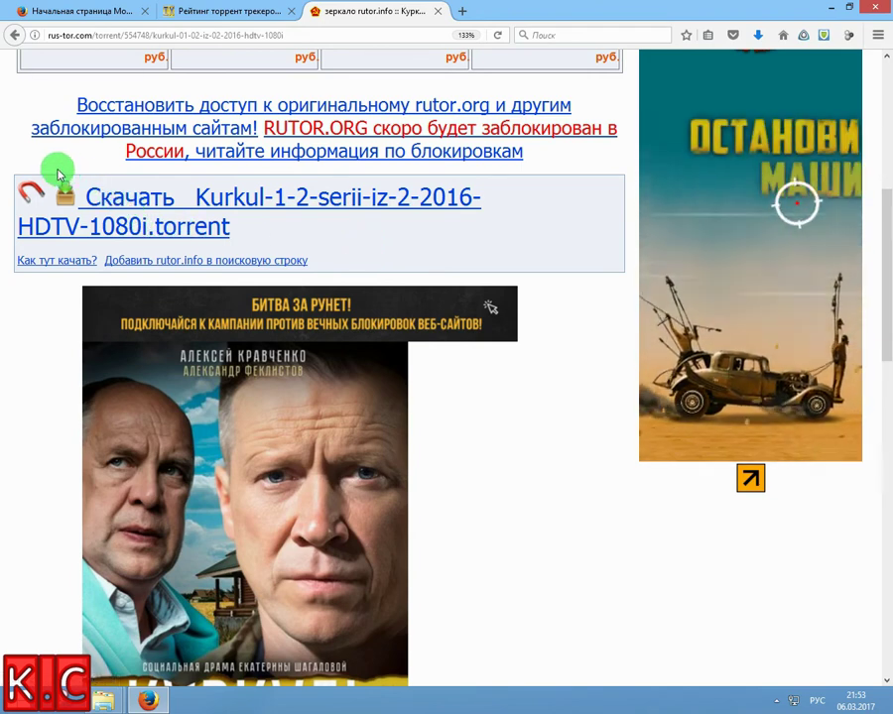
Open the Kurkul torrent file from the folder Новая папка in µTorrent, and cancel adding the torrent
mouse_move(103, 700)
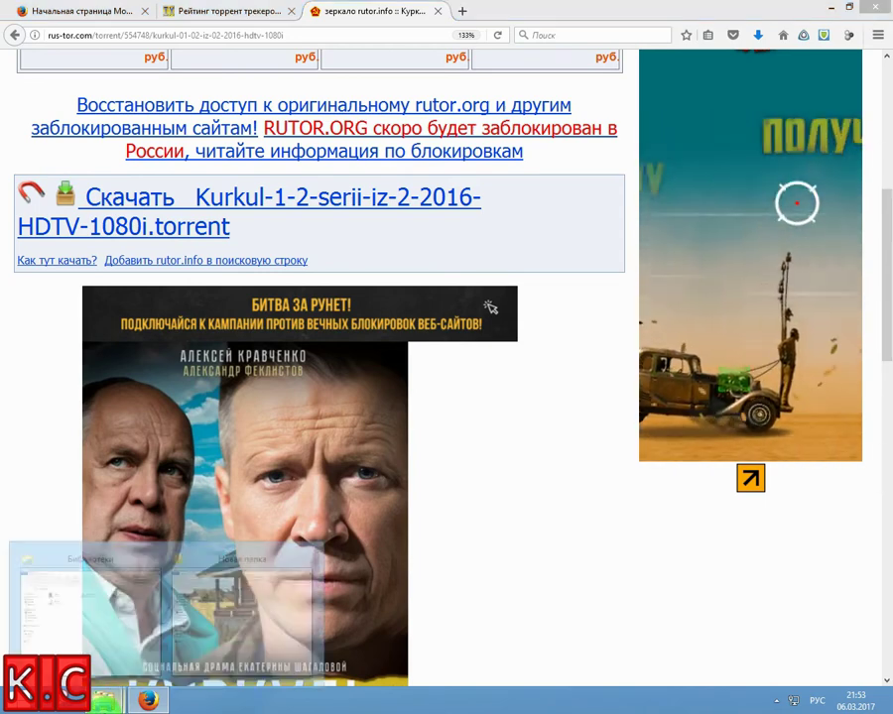
click(241, 623)
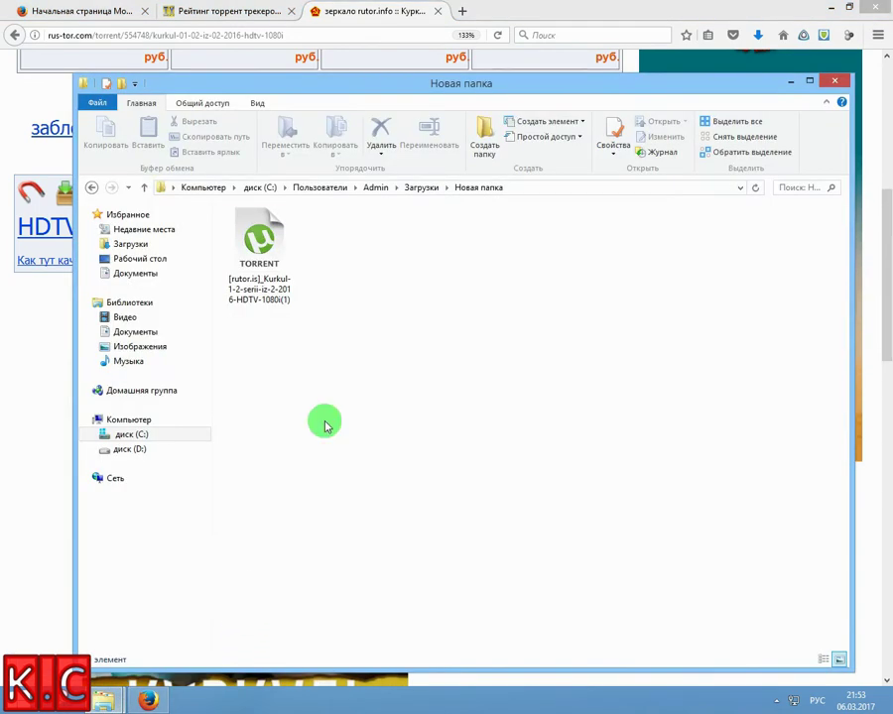
click(254, 248)
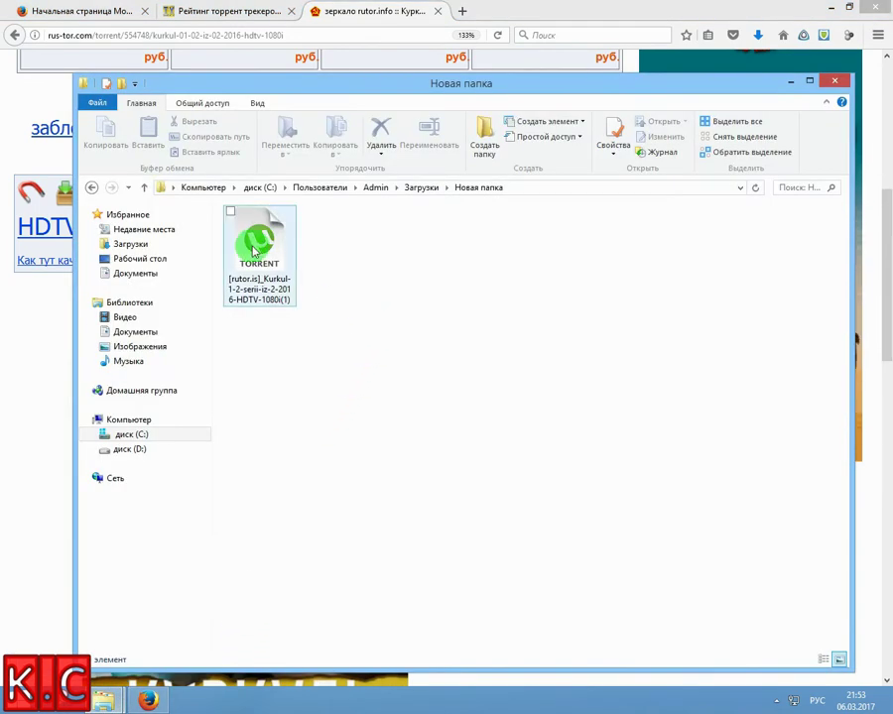
double_click(255, 251)
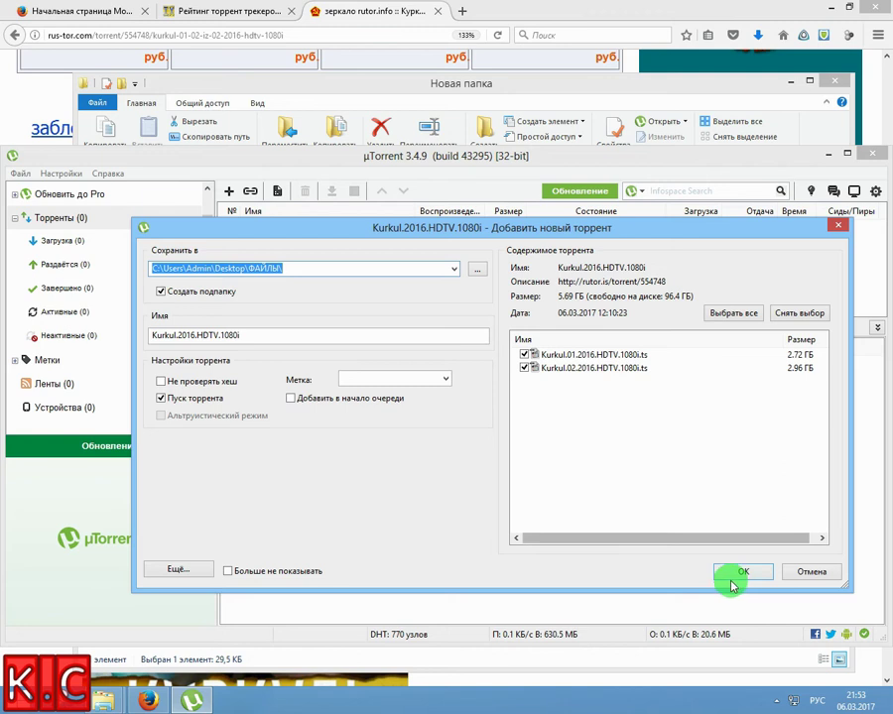
click(838, 230)
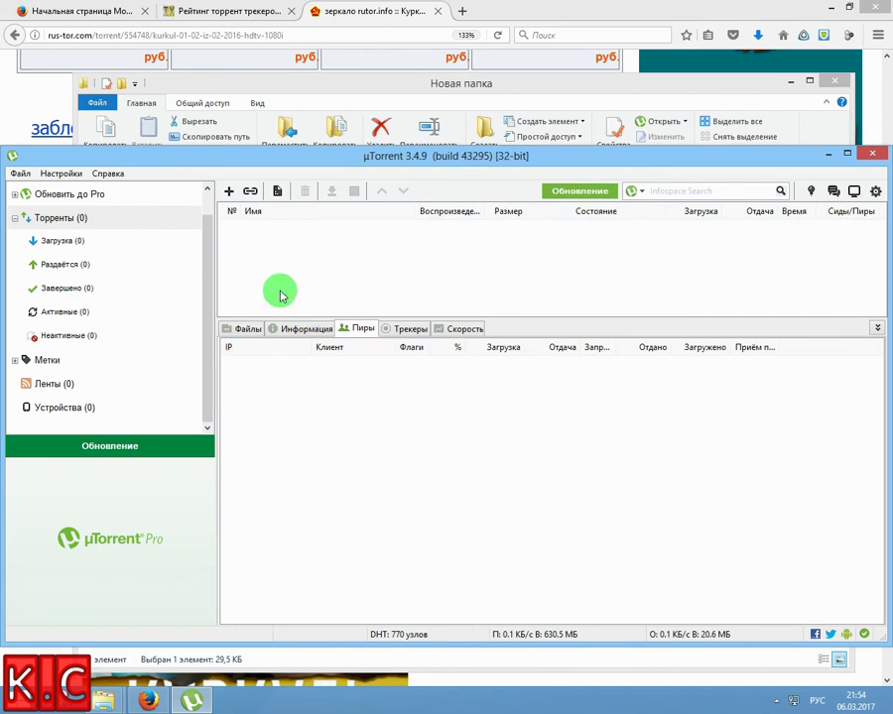
Load the Kurkul torrent file from the desktop shortcut Новая папка into µTorrent as a new torrent
click(228, 196)
click(246, 211)
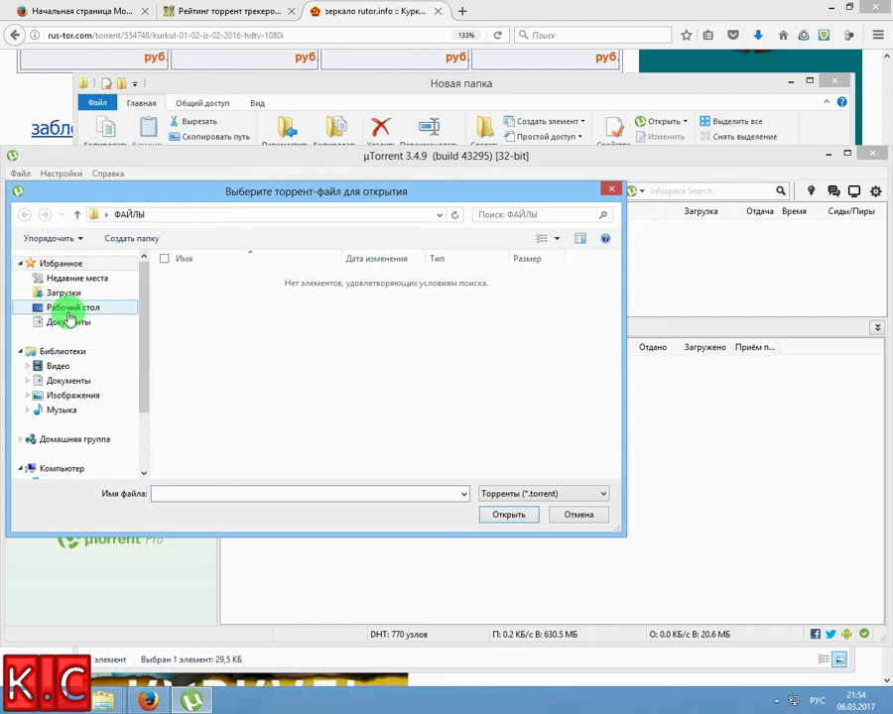
click(62, 309)
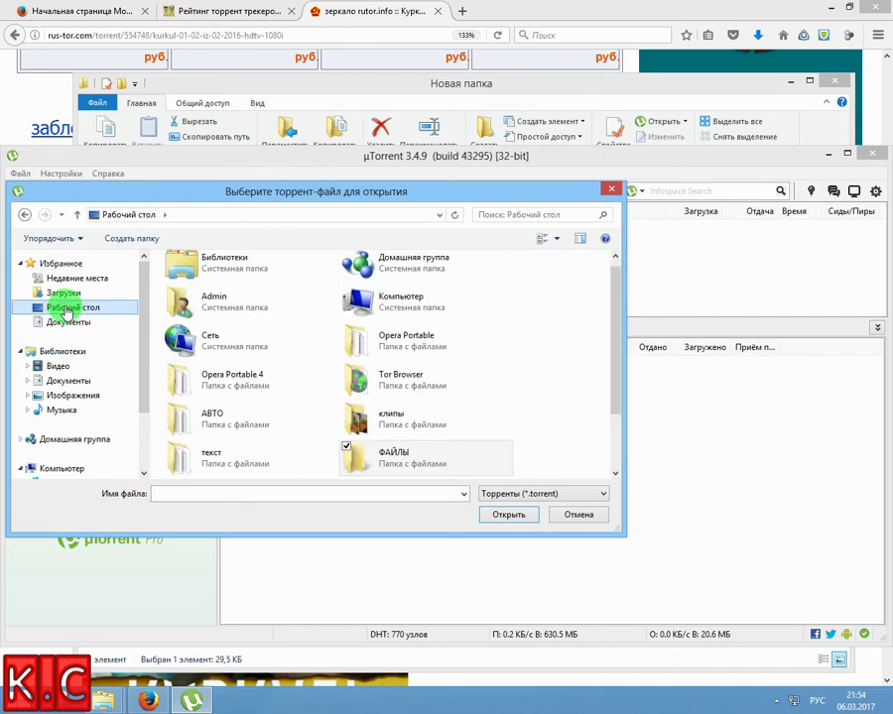
drag(616, 308, 638, 393)
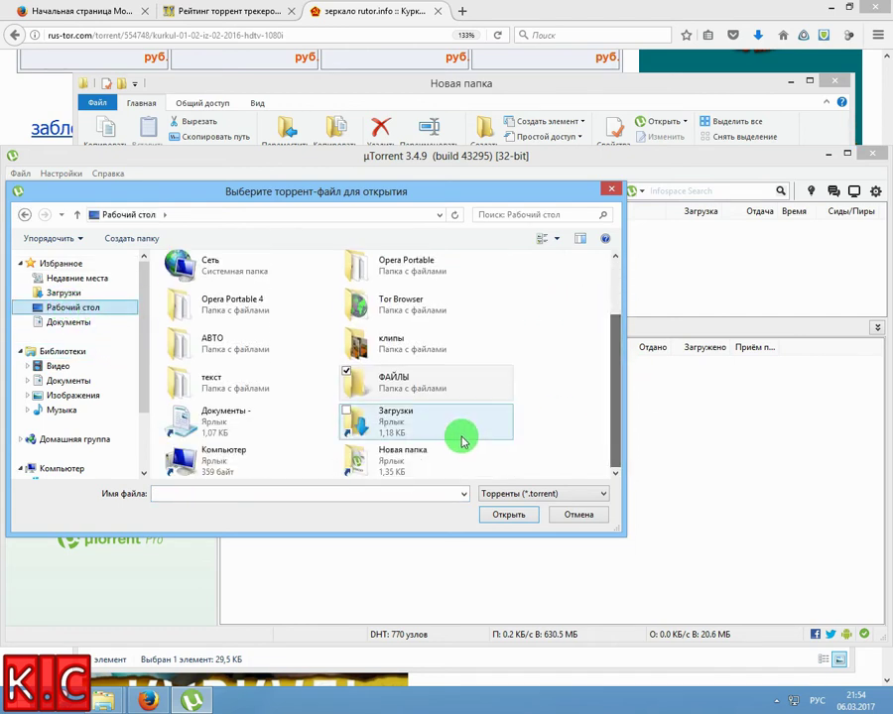
double_click(399, 454)
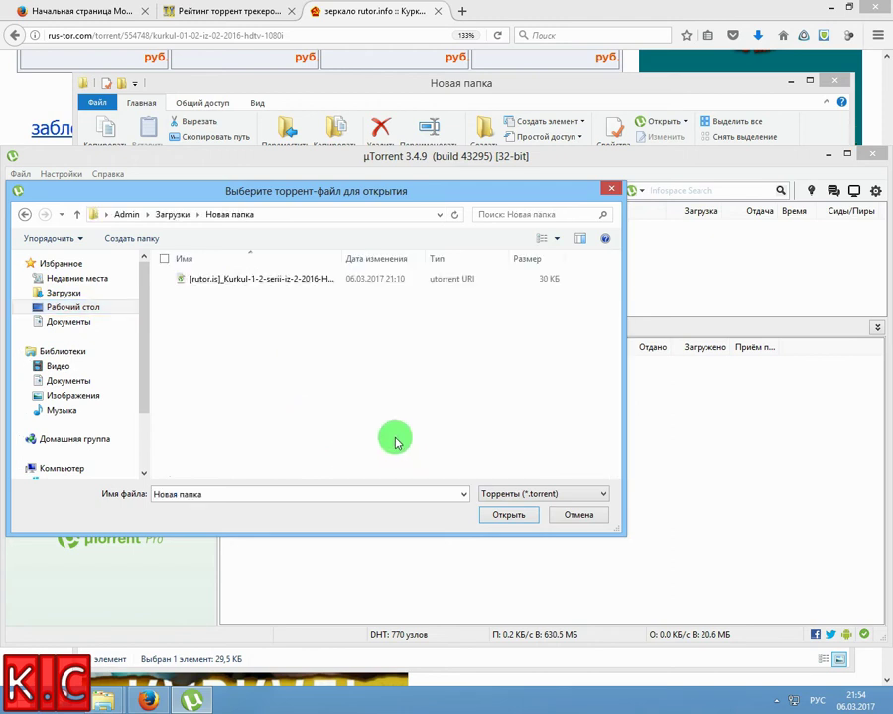
double_click(226, 285)
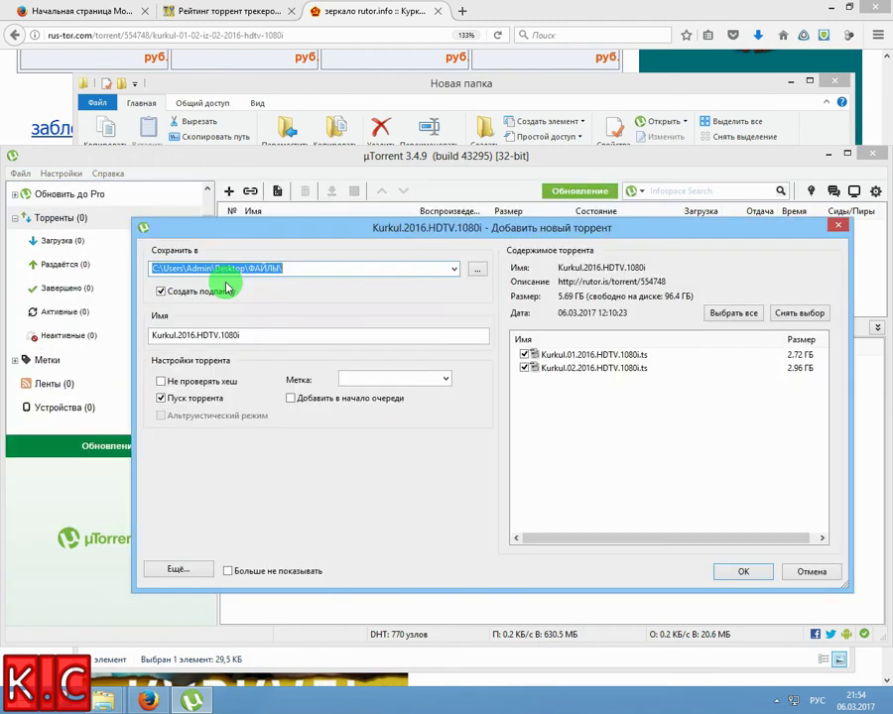
Exclude Kurkul.01.2016.HDTV.1080i.ts from the torrent and start downloading the other episode to the desktop folder ФАЙЛЫ
drag(591, 235, 547, 215)
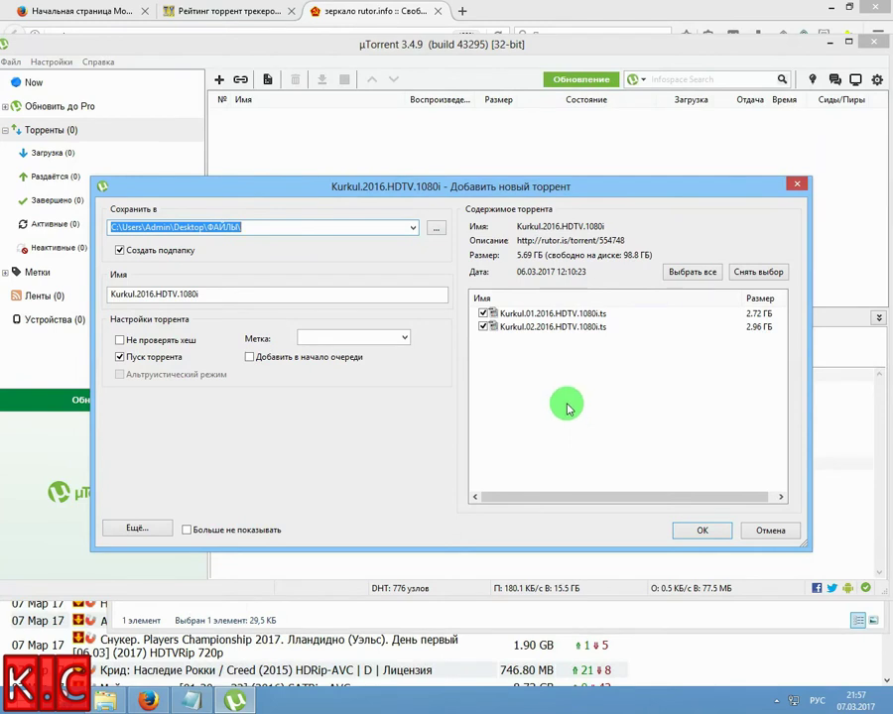
click(483, 313)
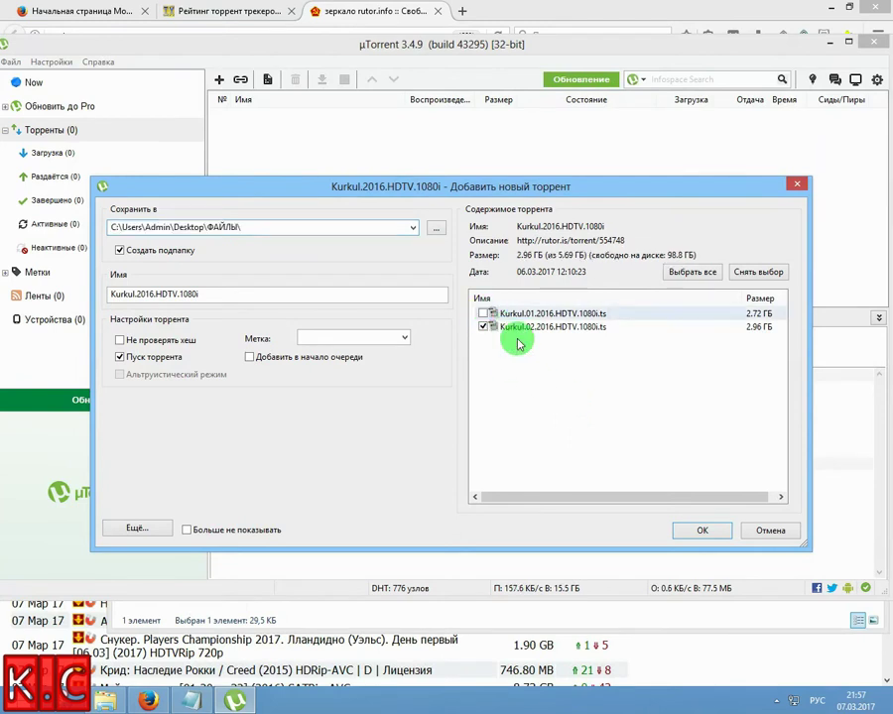
click(696, 531)
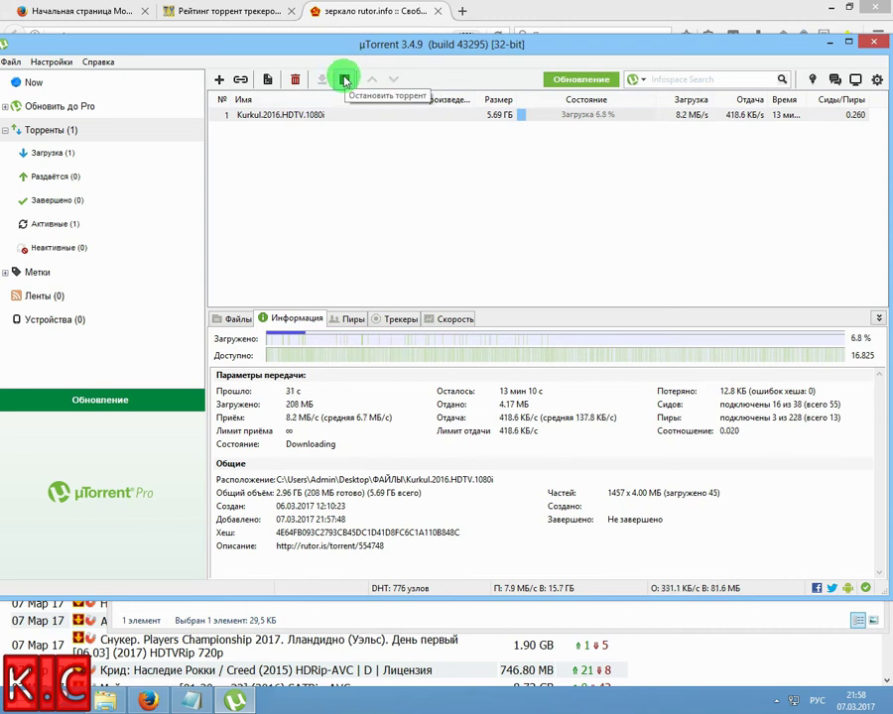
Stop the Kurkul.2016.HDTV.1080i download and resume it
click(345, 79)
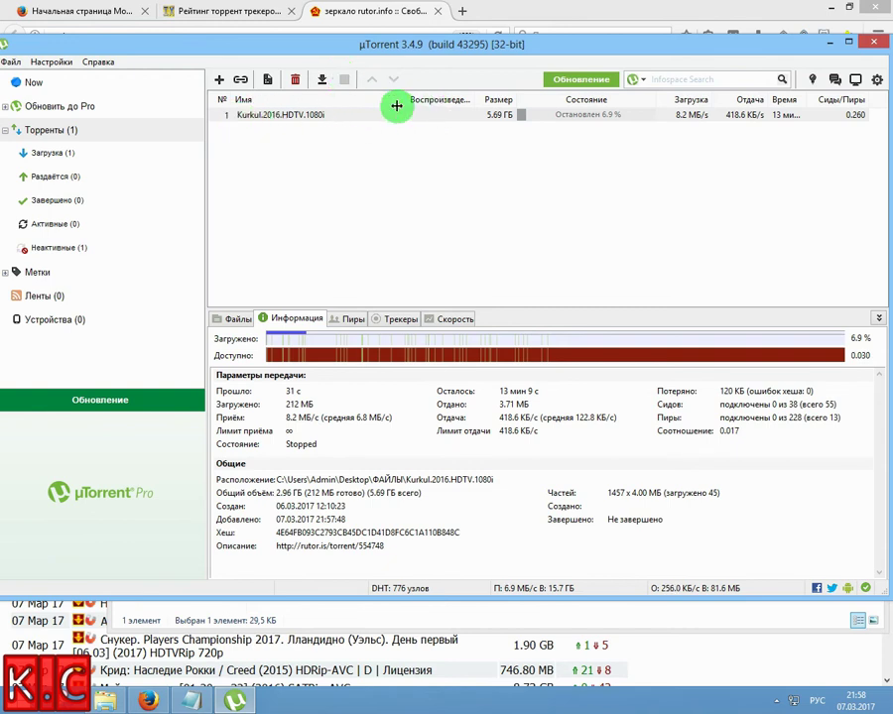
click(322, 79)
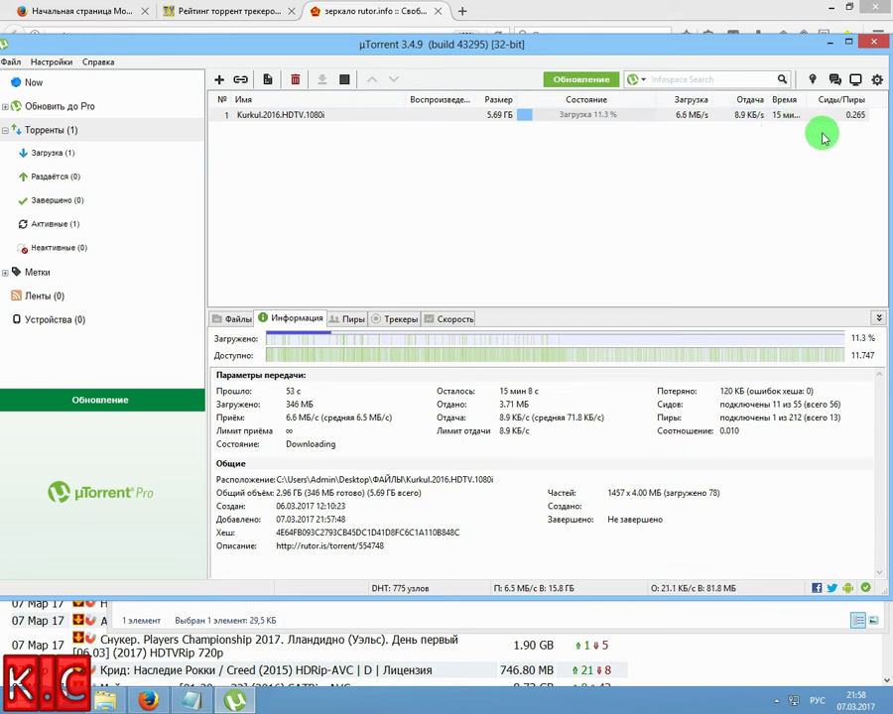
Examine the torrent's speed priority options, including its download and upload limits, without changing them
right_click(238, 119)
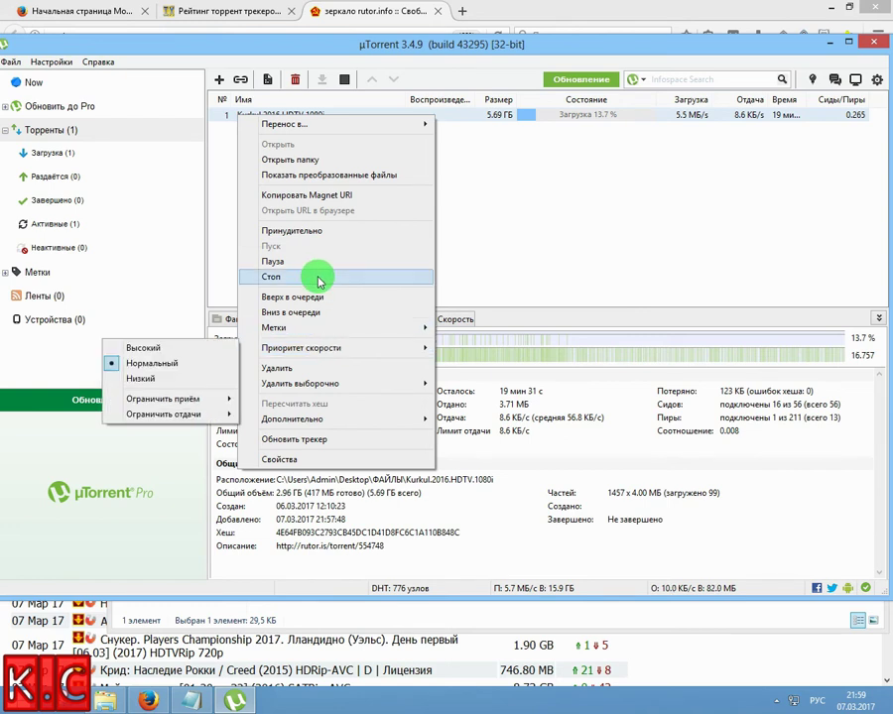
mouse_move(326, 349)
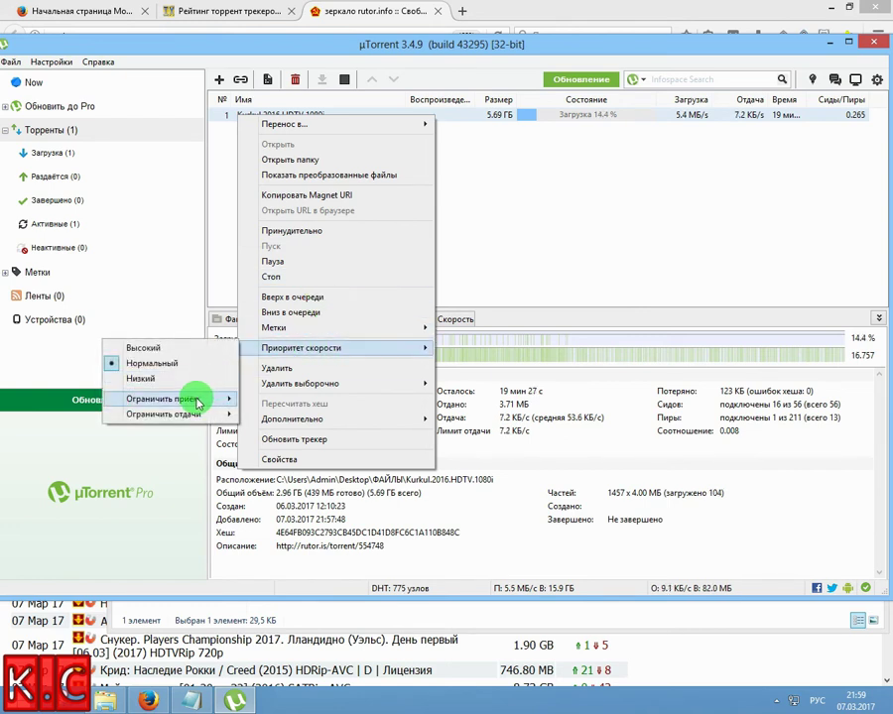
mouse_move(197, 401)
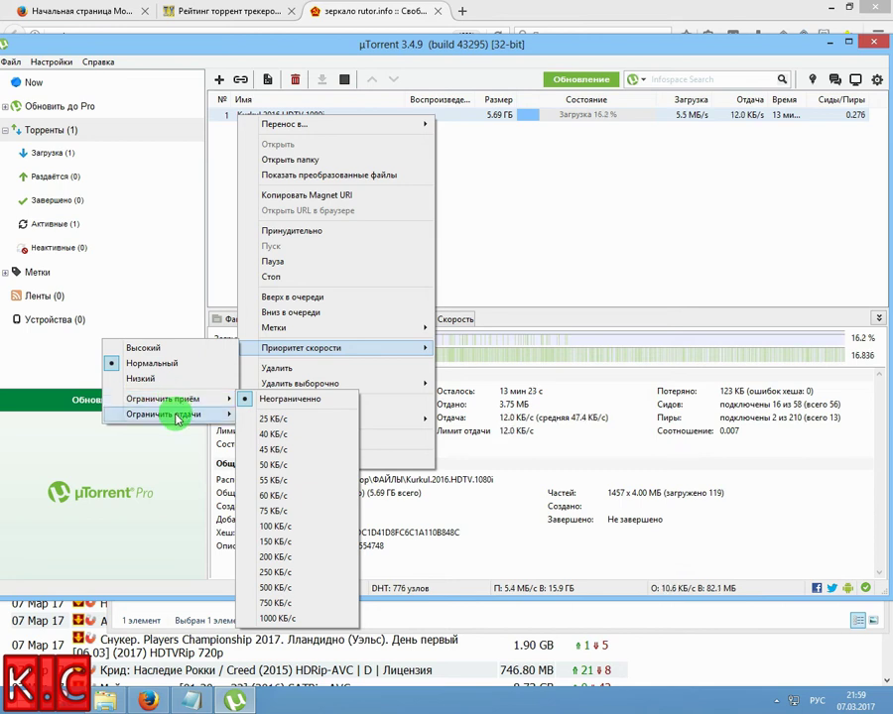
mouse_move(179, 418)
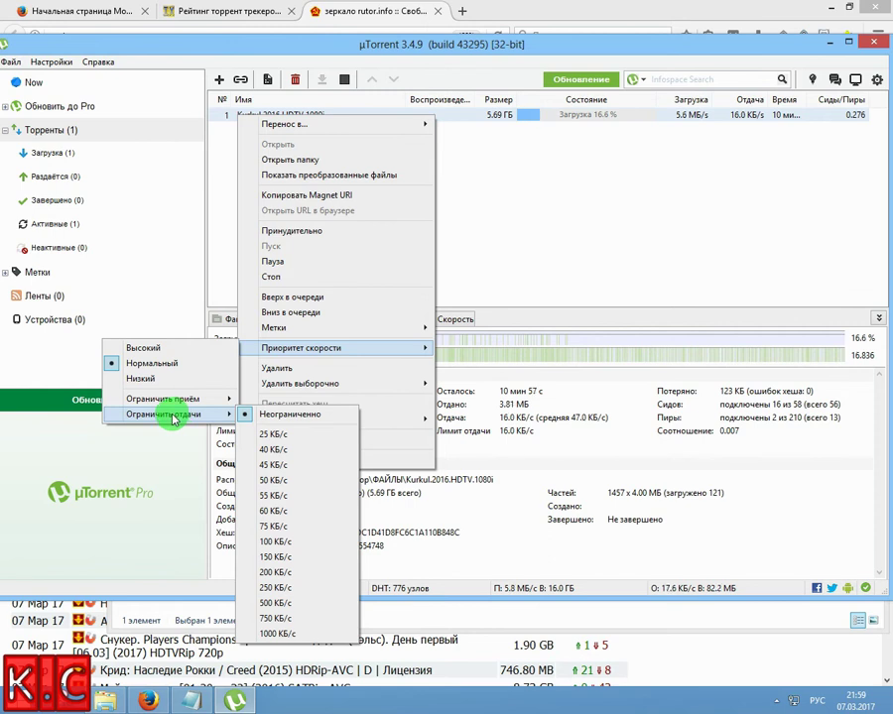
click(577, 199)
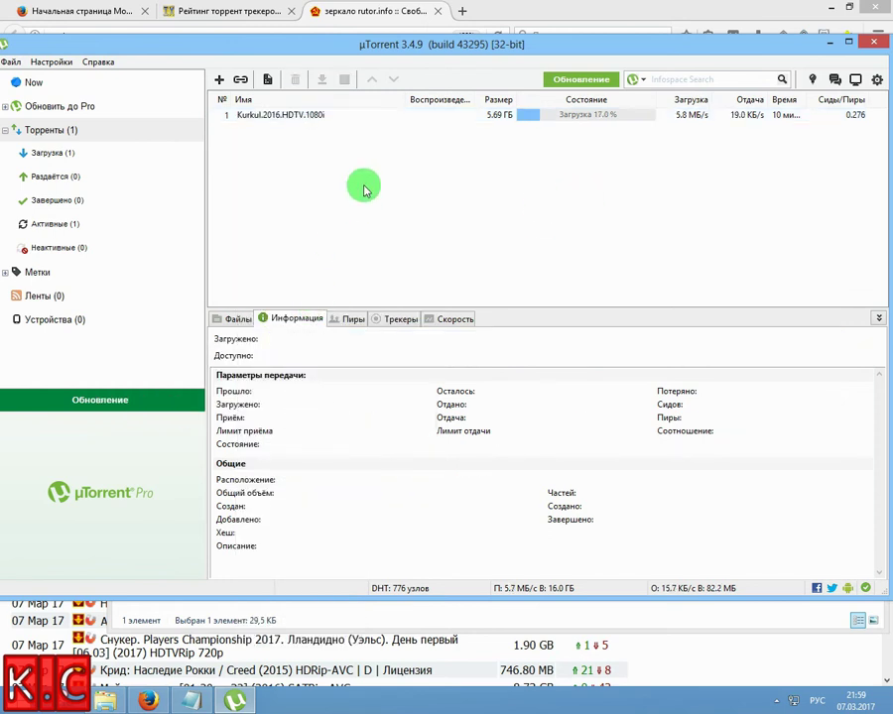
Select the Kurkul torrent and examine its transfer information and list of peers
click(317, 114)
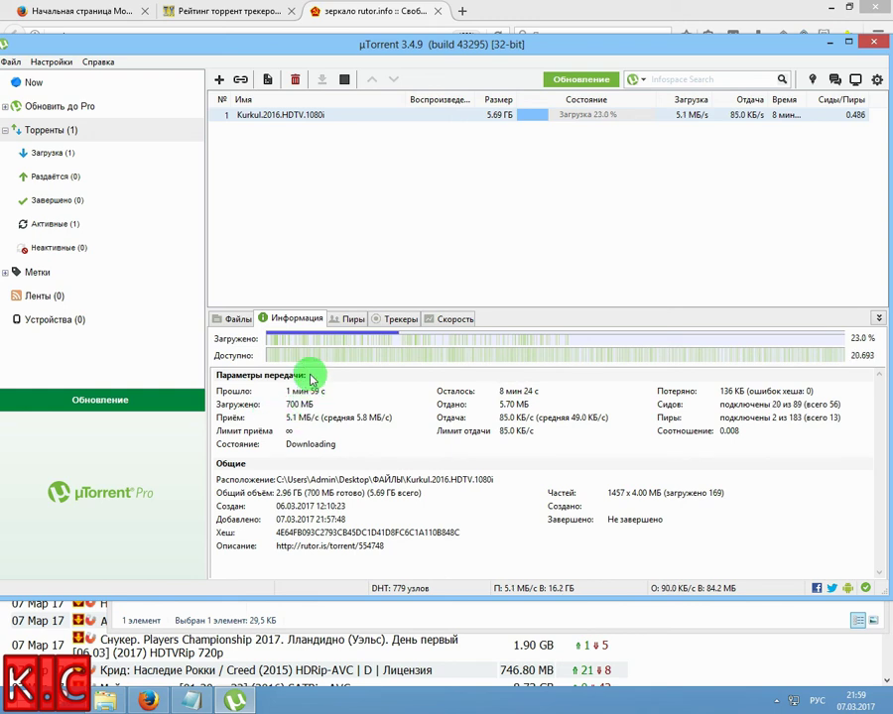
click(347, 318)
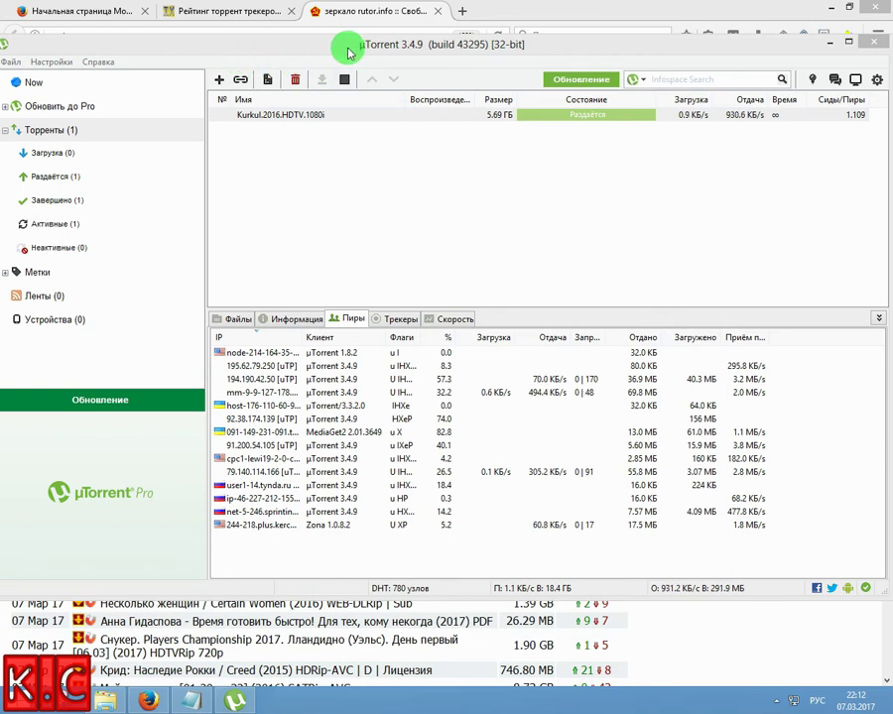
drag(351, 37, 328, 97)
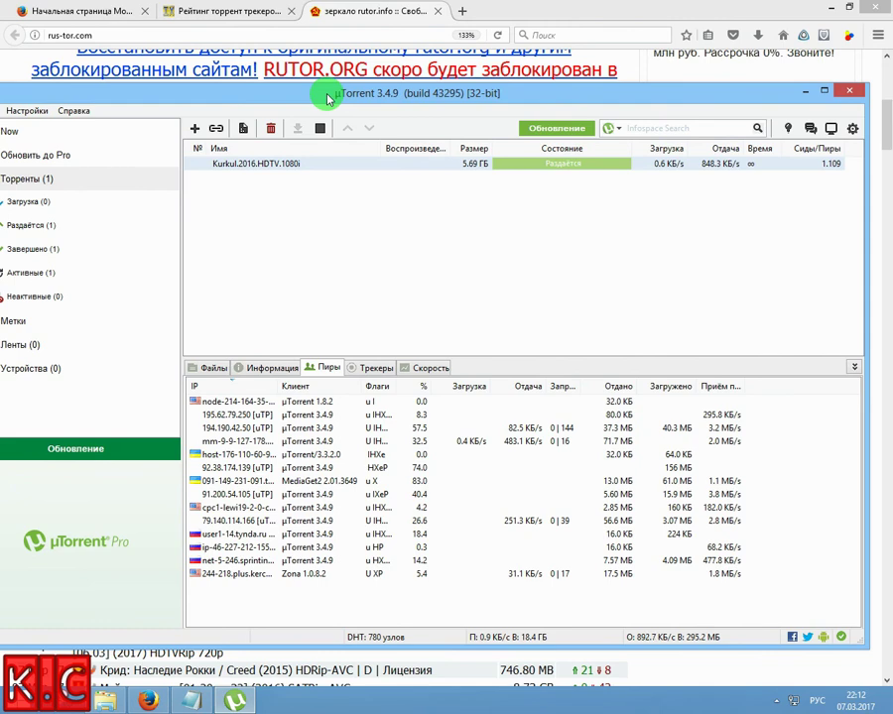
Switch to Firefox, open kinozal.tv from the torrent tracker rating, and return from its forum to the tracker's main page
click(223, 12)
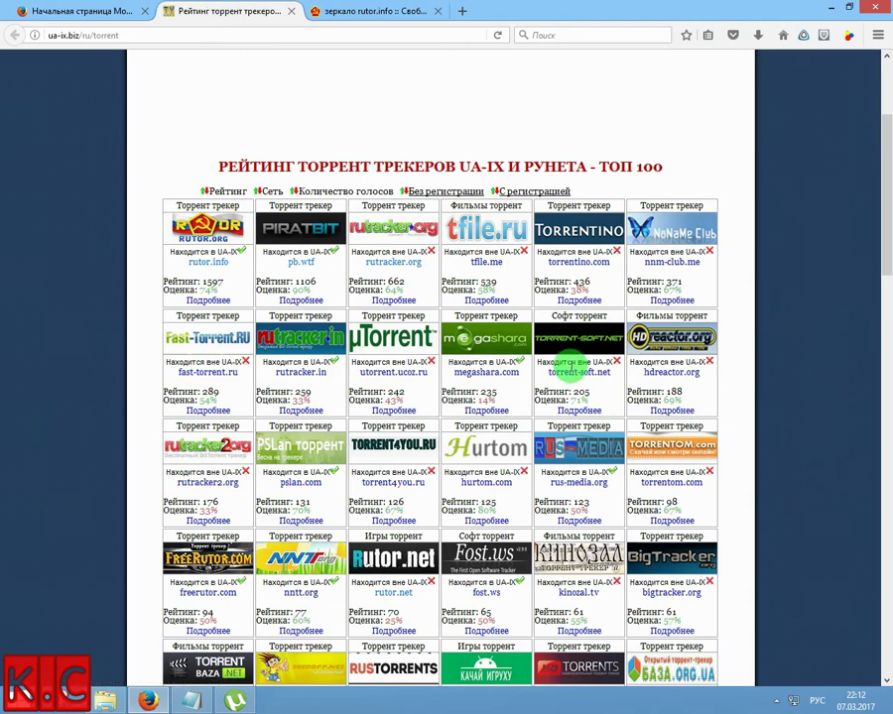
scroll(885, 276, down, 4)
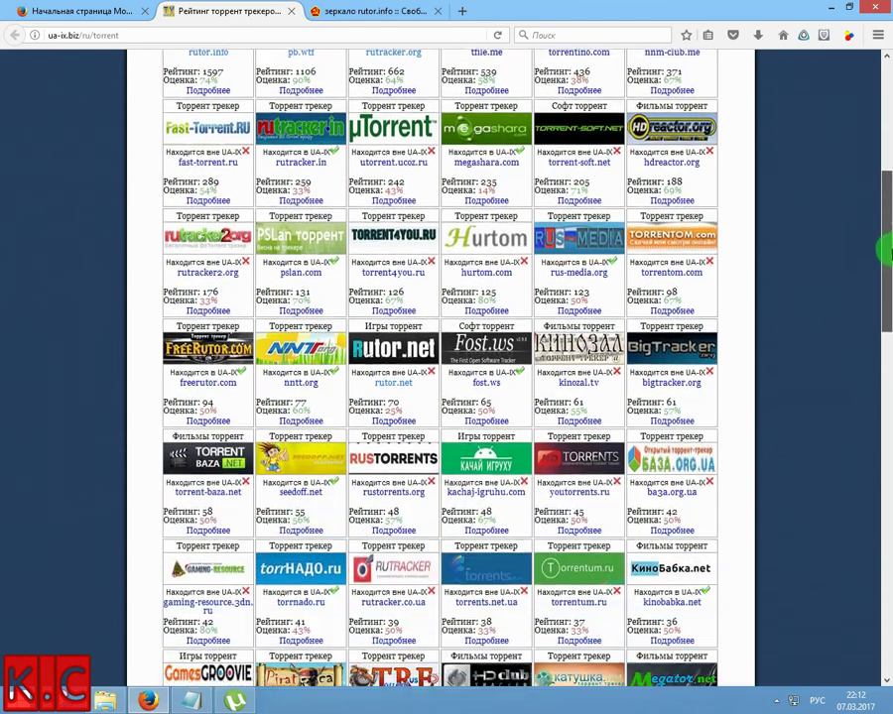
scroll(885, 253, up, 3)
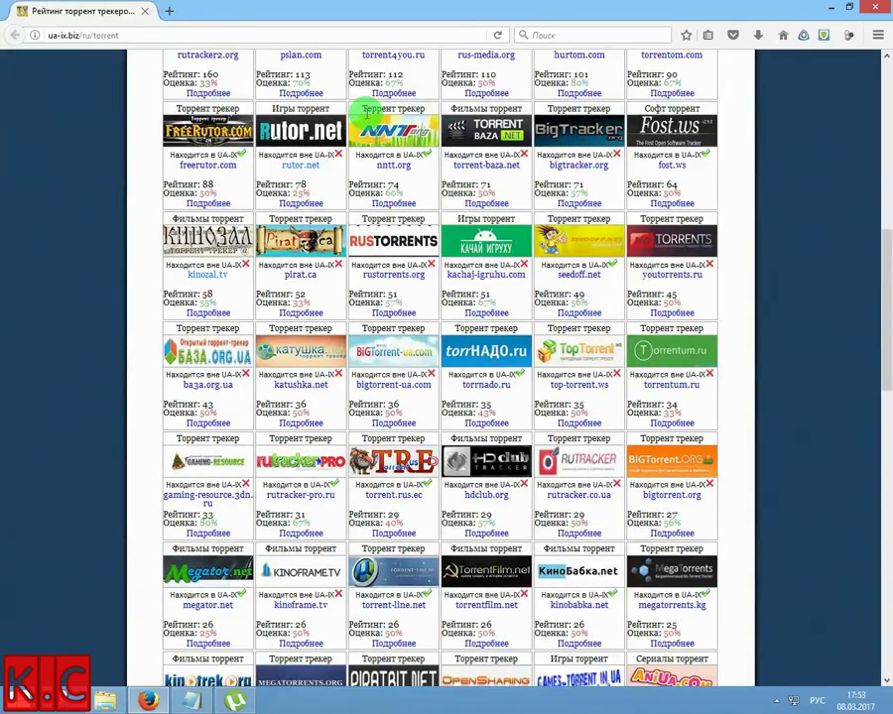
click(199, 260)
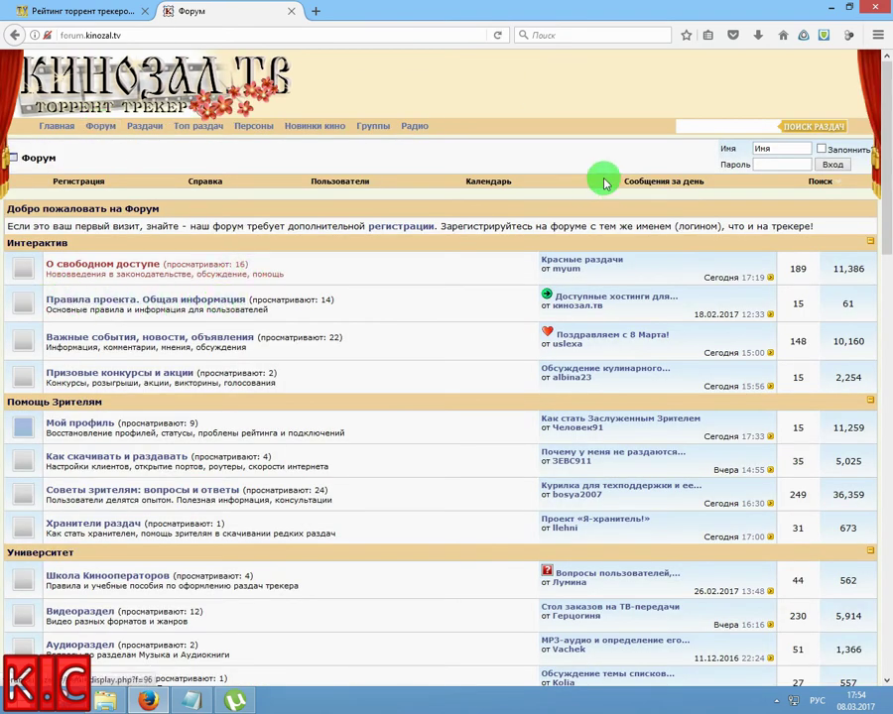
click(14, 37)
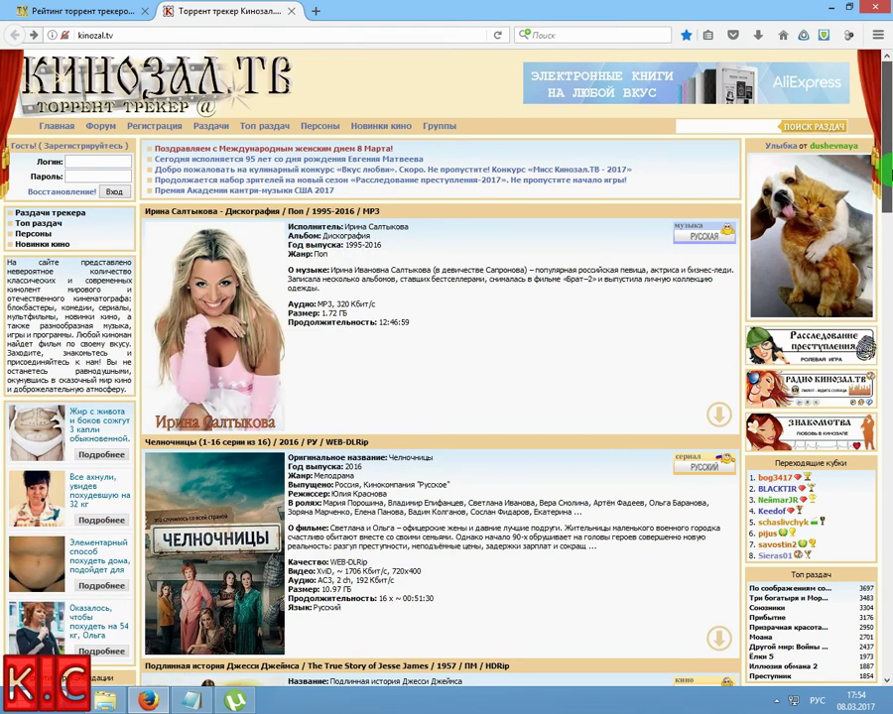
Open the release Ирина Салтыкова - Дискография on kinozal.tv and request its torrent download
scroll(447, 397, down, 5)
scroll(446, 397, up, 5)
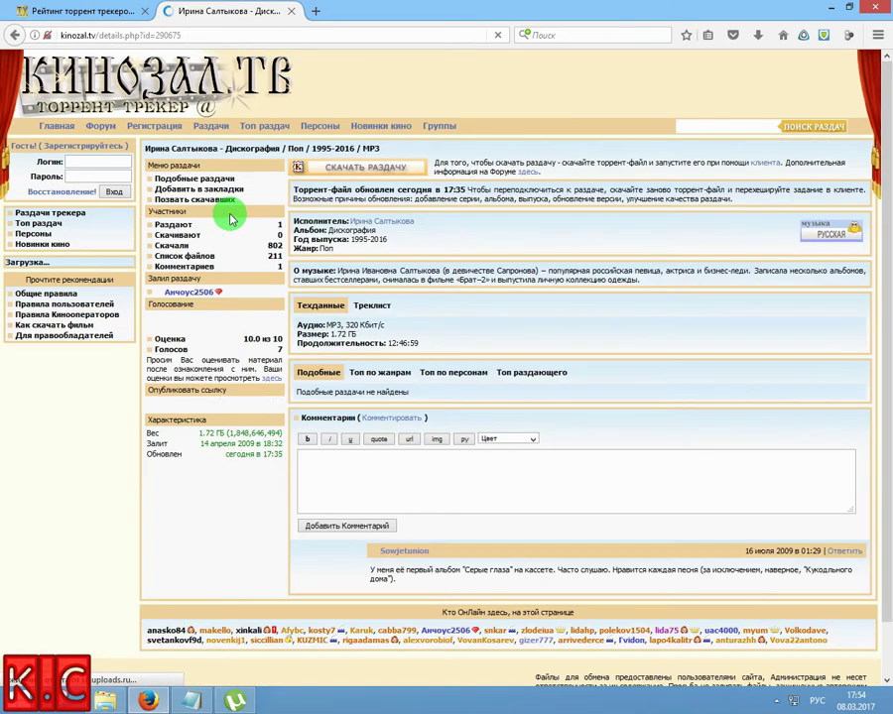
scroll(890, 183, down, 1)
scroll(890, 184, up, 1)
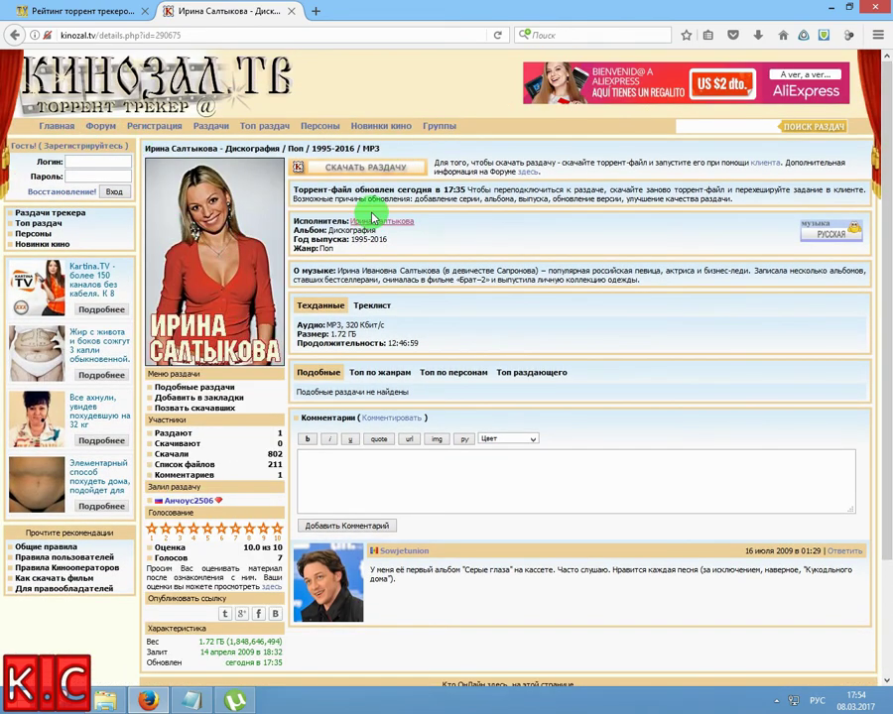
click(367, 171)
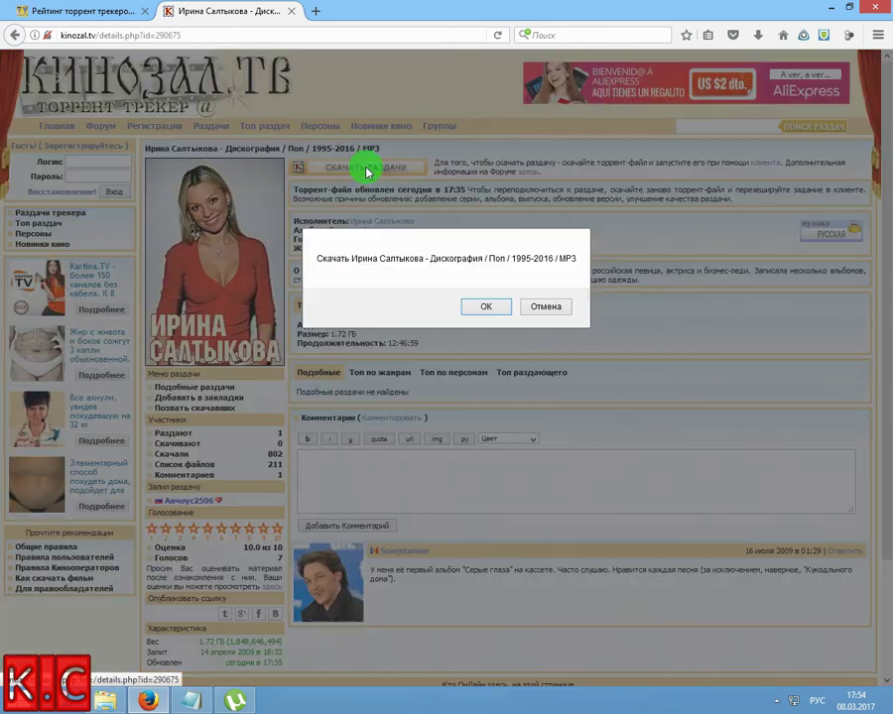